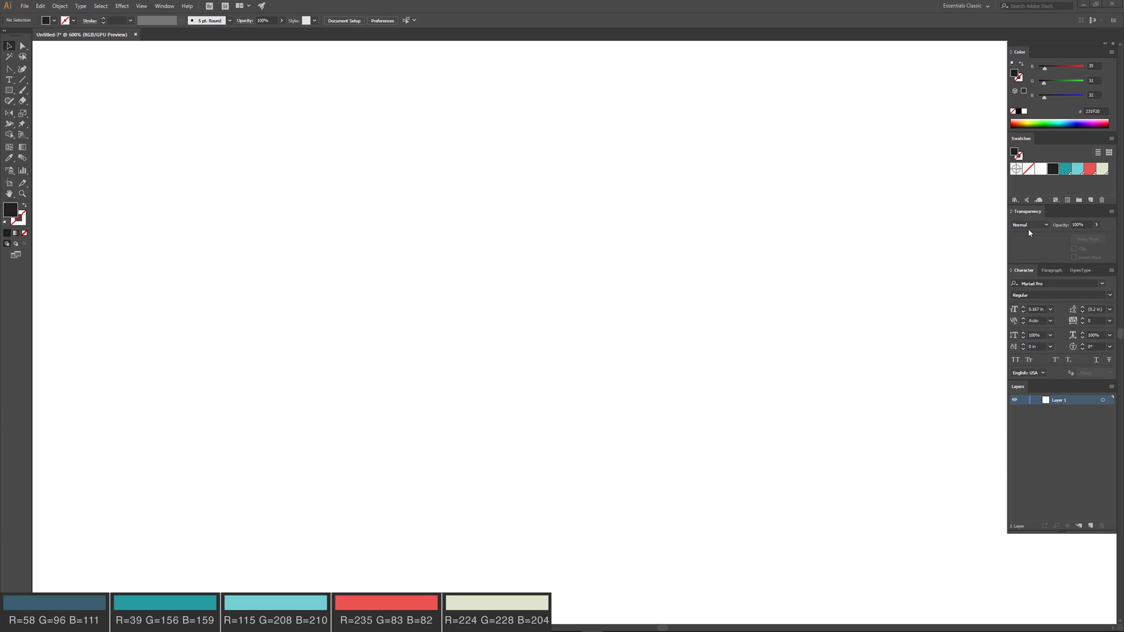
# Create a new swatch from the Swatches panel menu with R 58, G 96, B 111
pyautogui.click(1112, 140)
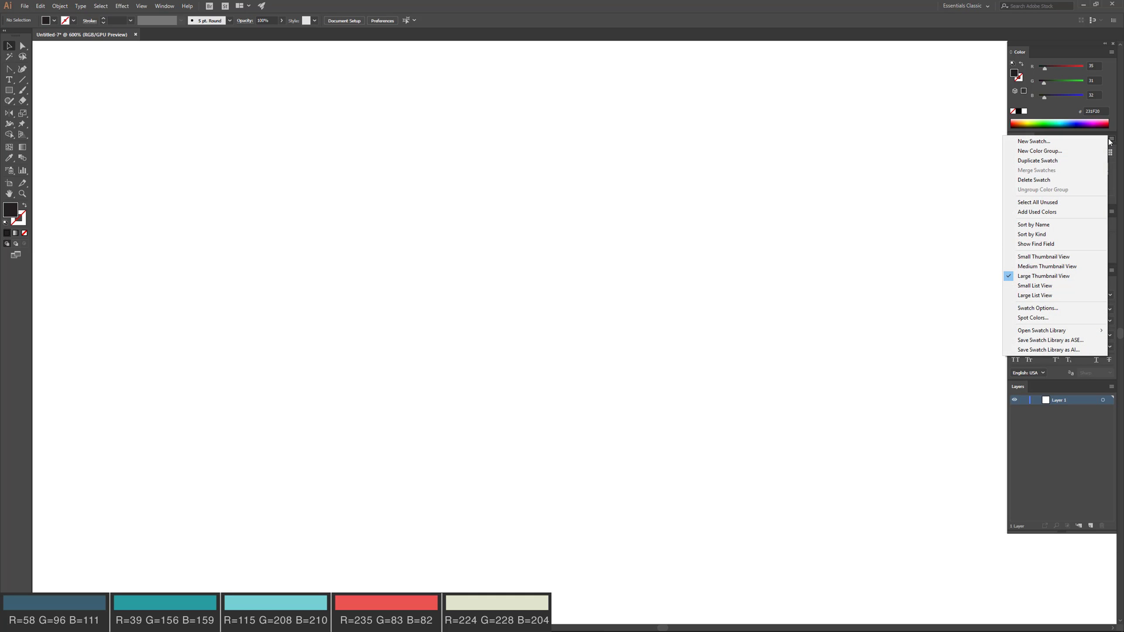
pyautogui.click(1034, 142)
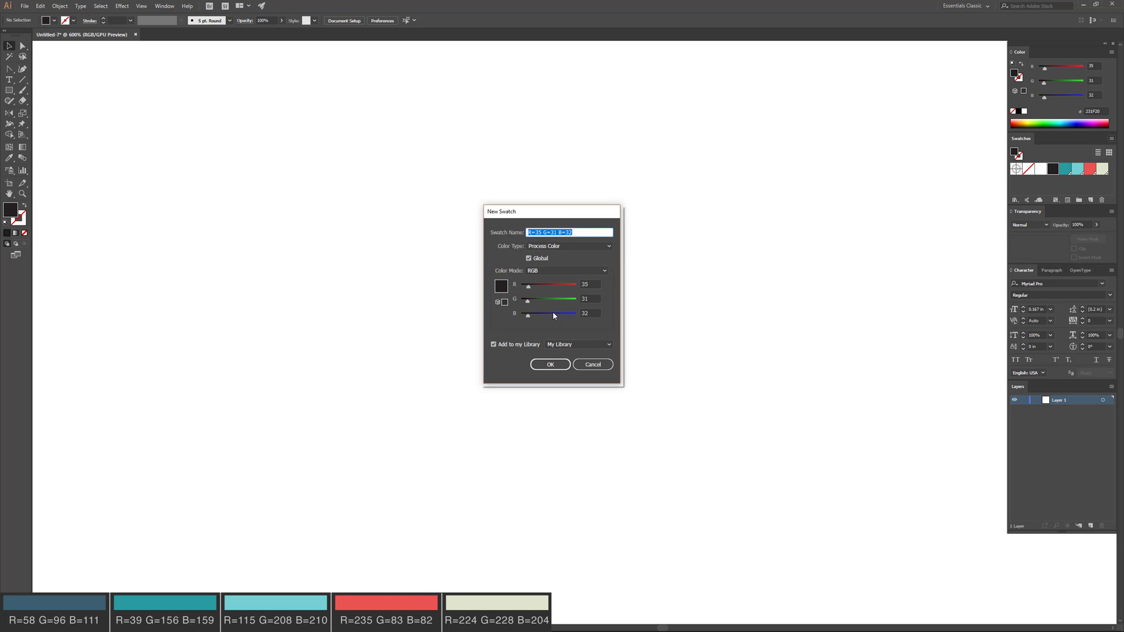
pyautogui.click(597, 284)
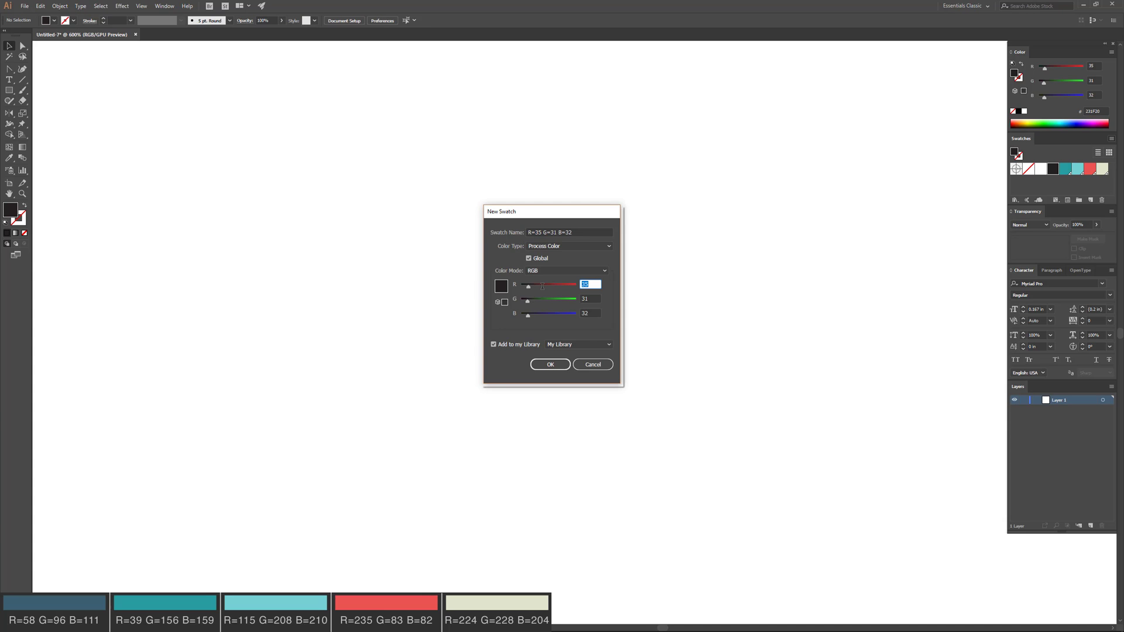
pyautogui.write('58')
pyautogui.press('Tab')
pyautogui.write('96')
pyautogui.press('Tab')
pyautogui.write('1')
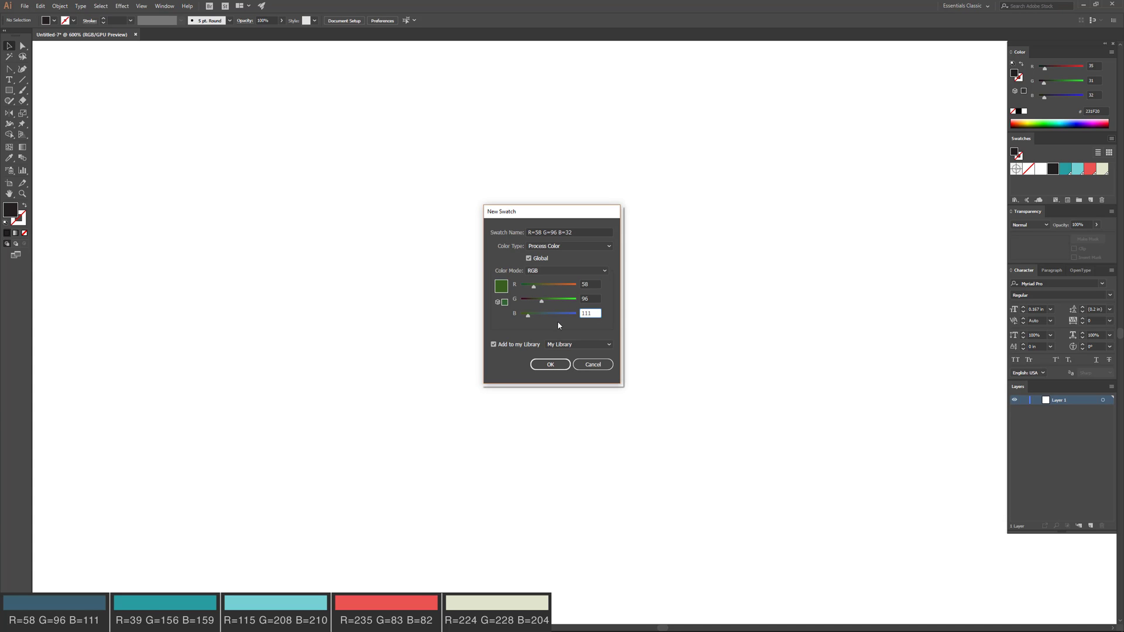
pyautogui.press('Tab')
# Draw a 48 x 48 in rectangle in the new blue-grey and centre it on the artboard
pyautogui.click(549, 364)
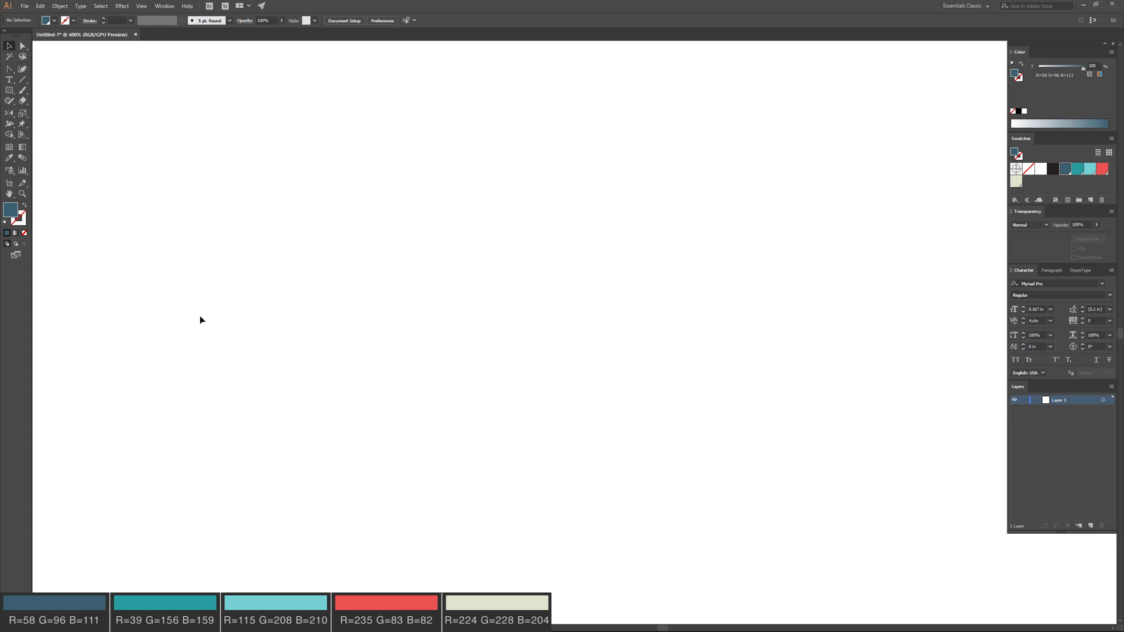
pyautogui.click(9, 91)
pyautogui.click(310, 303)
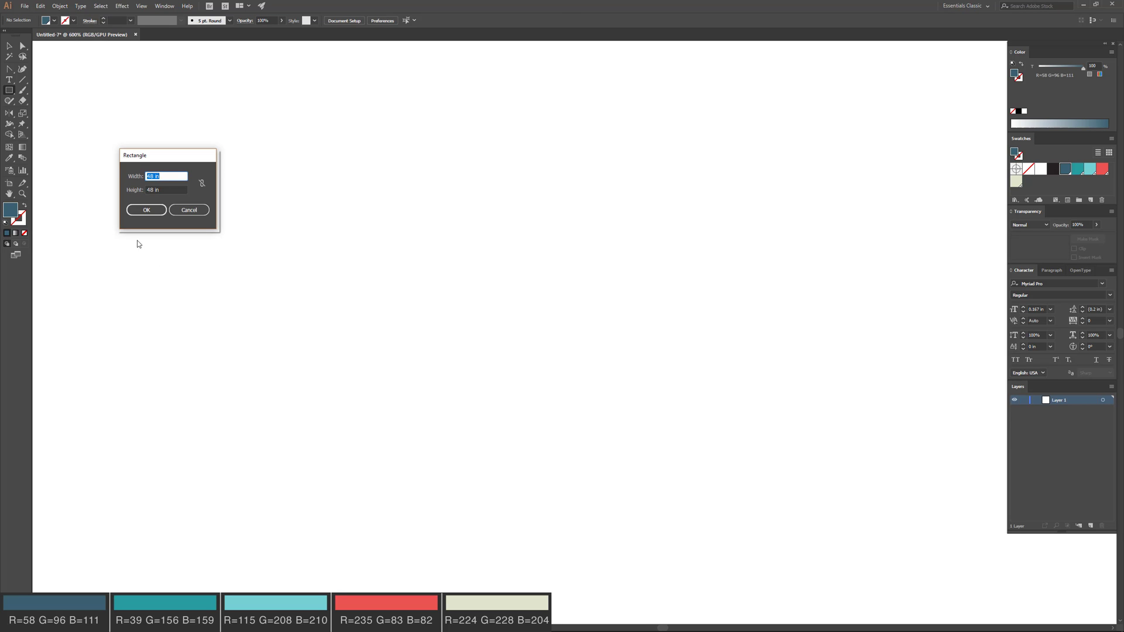
pyautogui.click(142, 210)
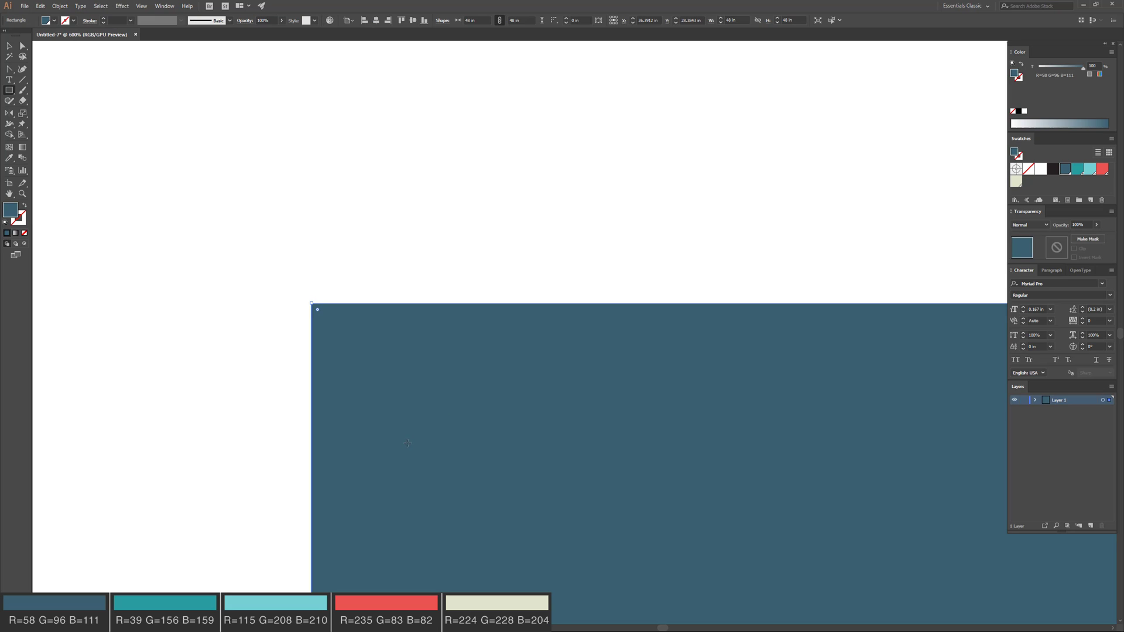
pyautogui.click(8, 45)
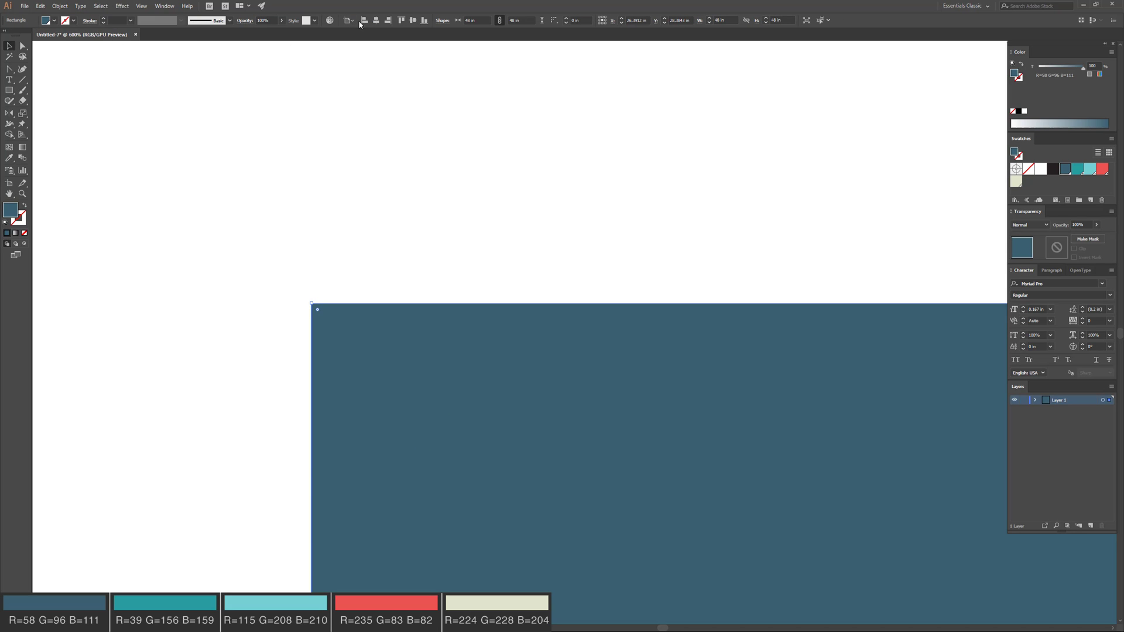
pyautogui.click(376, 20)
pyautogui.click(413, 20)
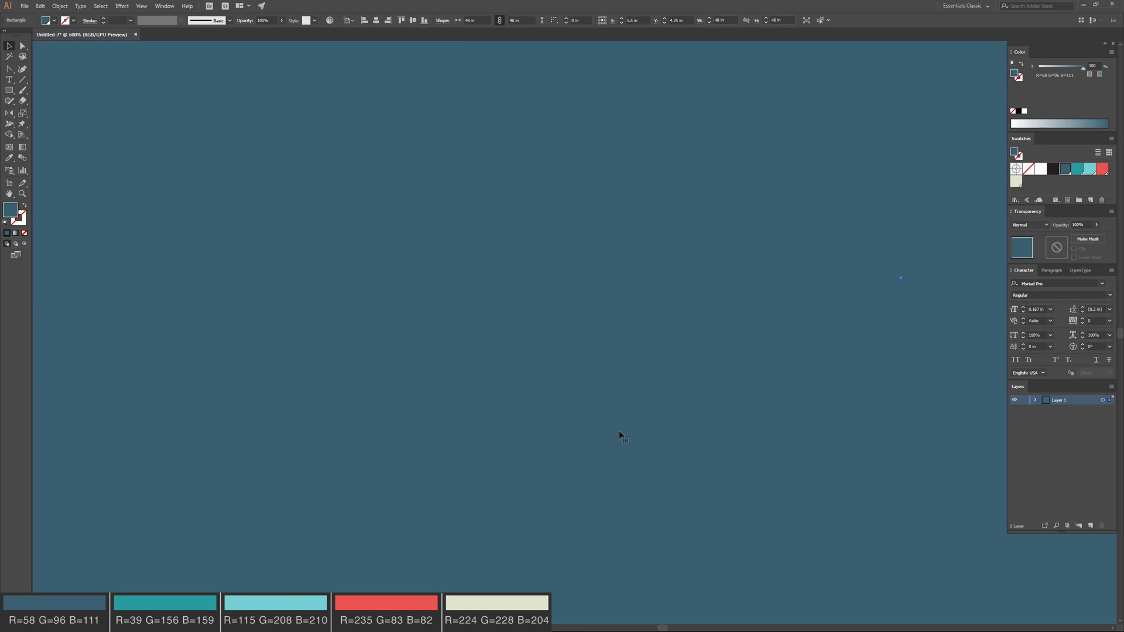
# Lock Layer 1 and rename it Background
pyautogui.click(1024, 401)
pyautogui.doubleClick(1067, 400)
pyautogui.write('B')
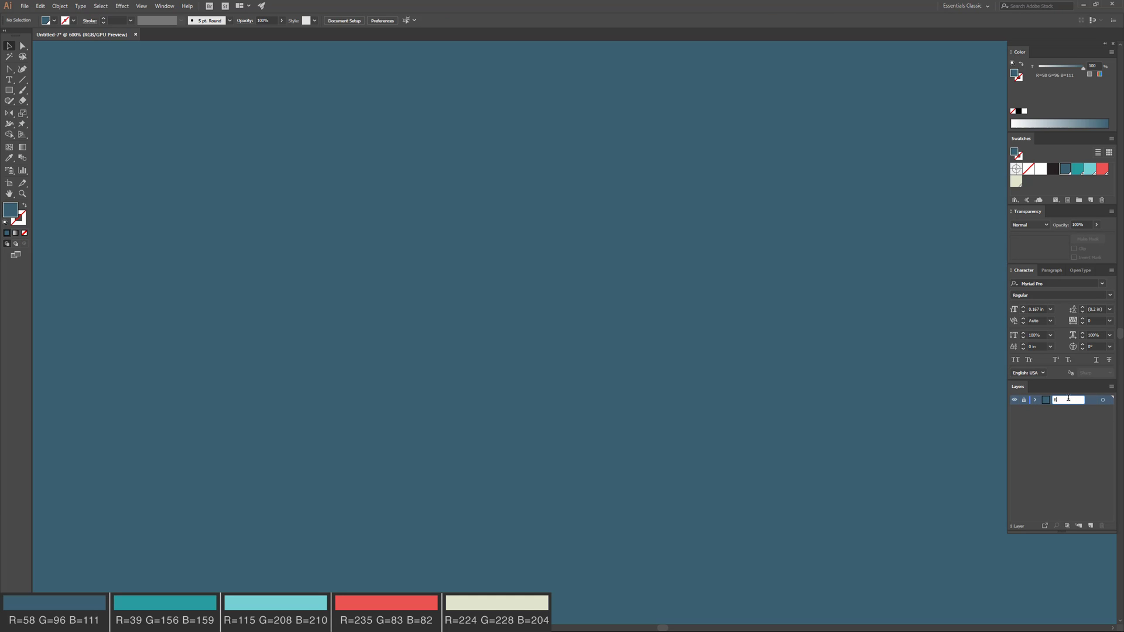
pyautogui.write('ackground')
pyautogui.press('Escape')
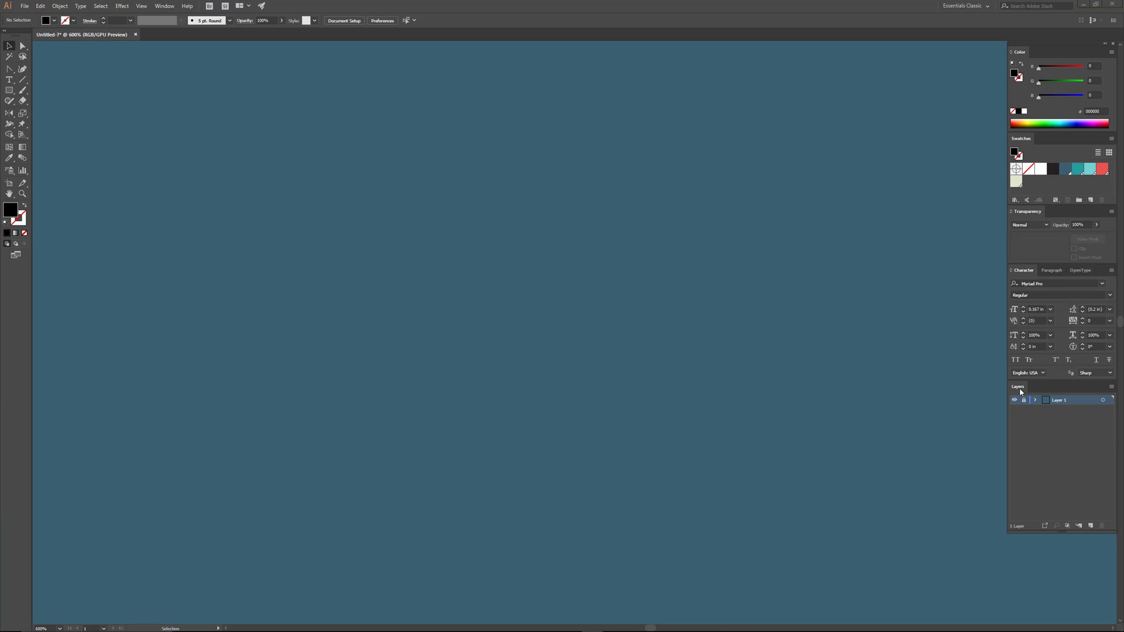
# Add Layer 2 with New Layer from the Layers panel menu, keeping default options
pyautogui.click(1112, 389)
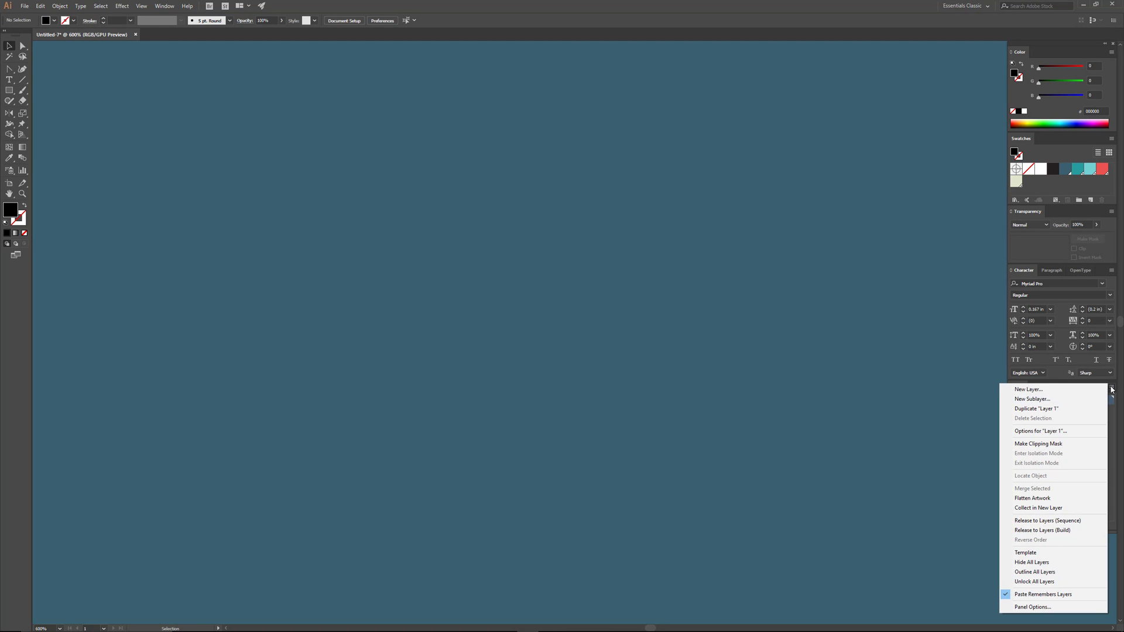
pyautogui.click(1044, 391)
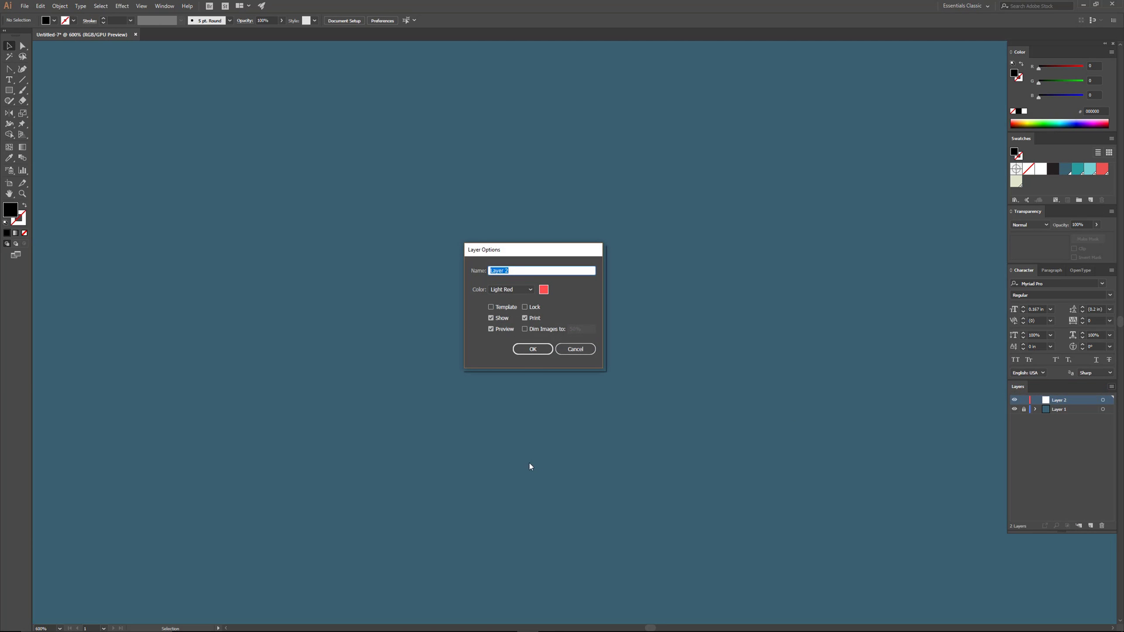
pyautogui.click(531, 350)
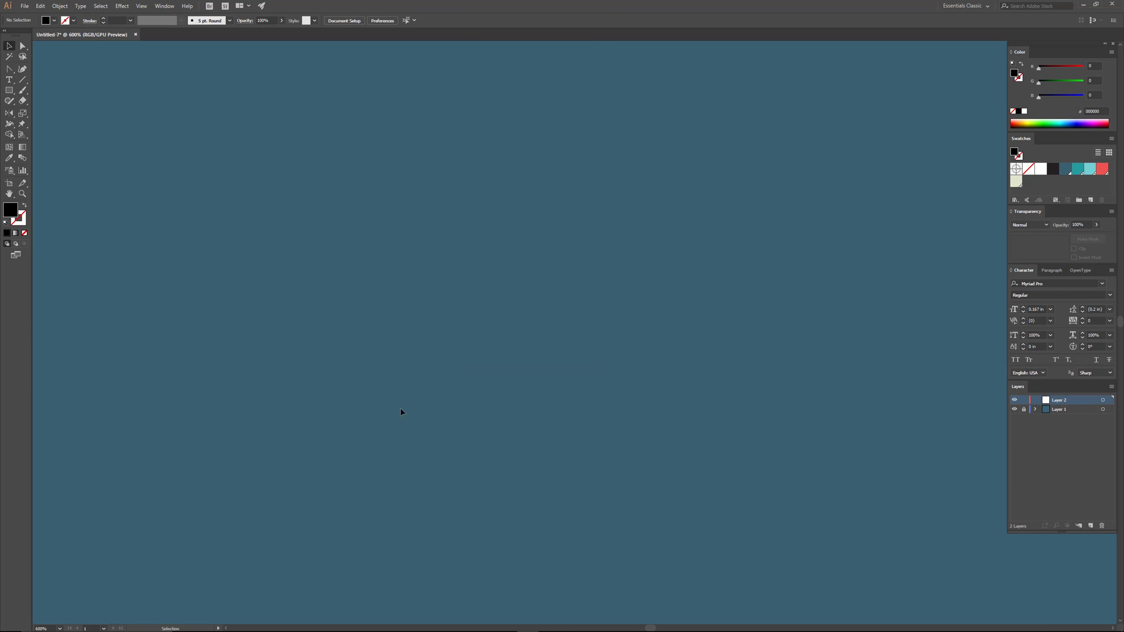
# Type GIANTS on the canvas in Versatile Bold at 72 pt
pyautogui.click(8, 80)
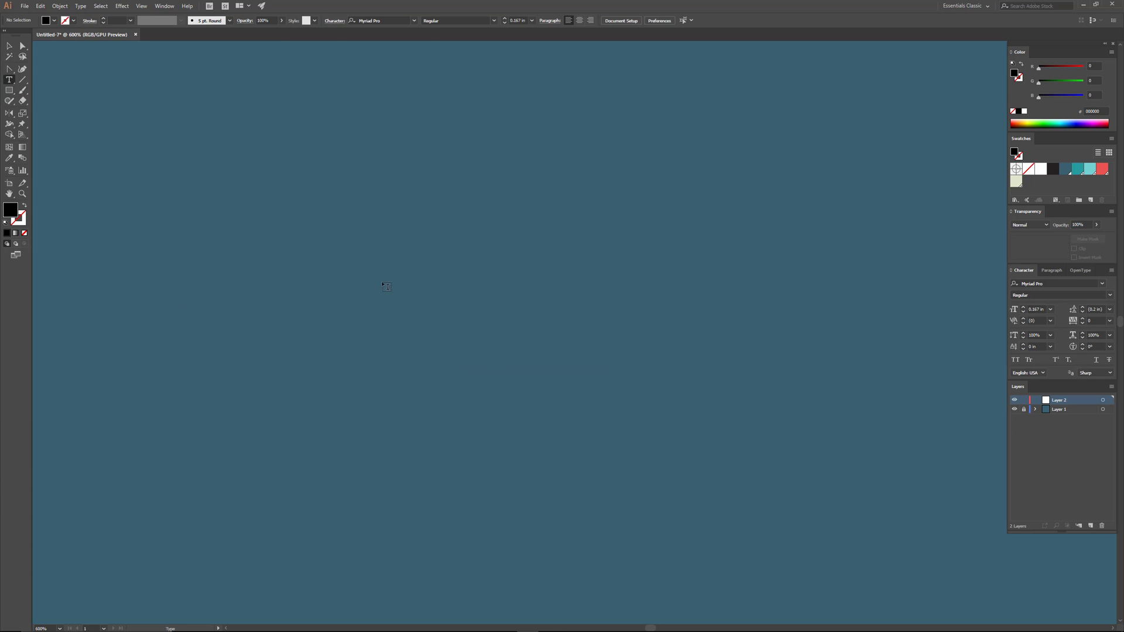
pyautogui.click(279, 363)
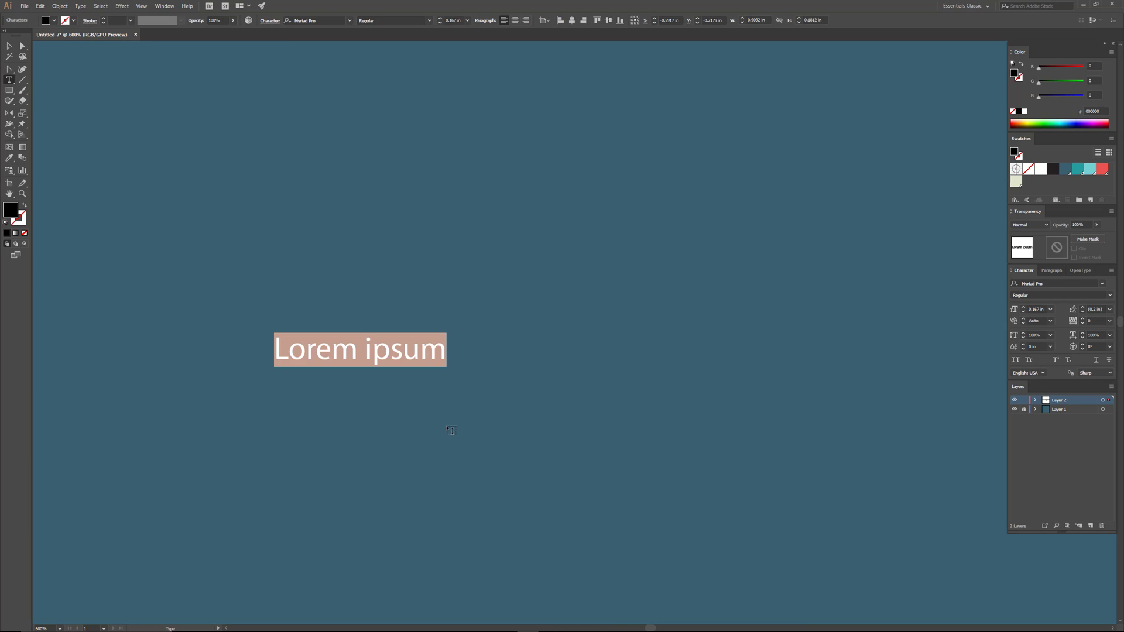
pyautogui.click(1103, 283)
pyautogui.click(981, 324)
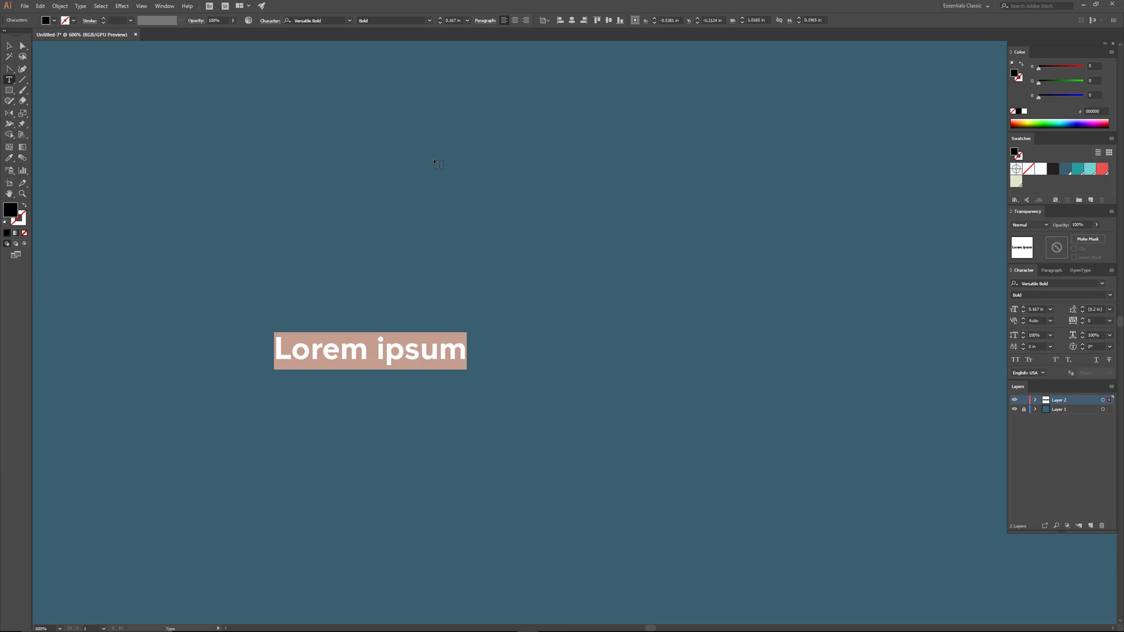
pyautogui.click(467, 21)
pyautogui.click(477, 175)
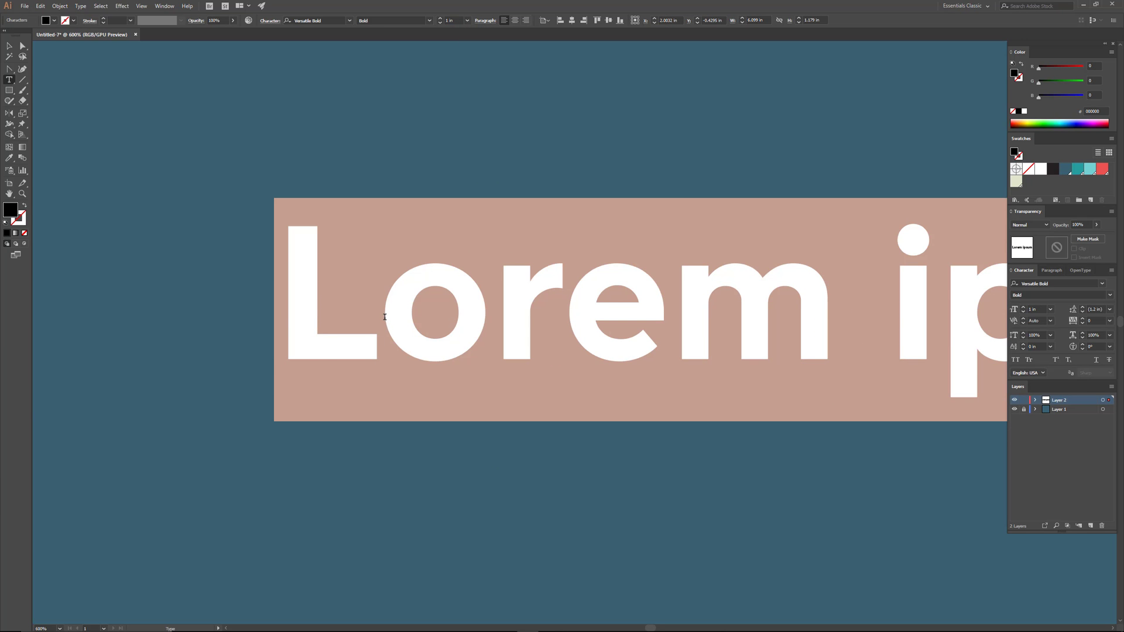
pyautogui.write('GIANTS')
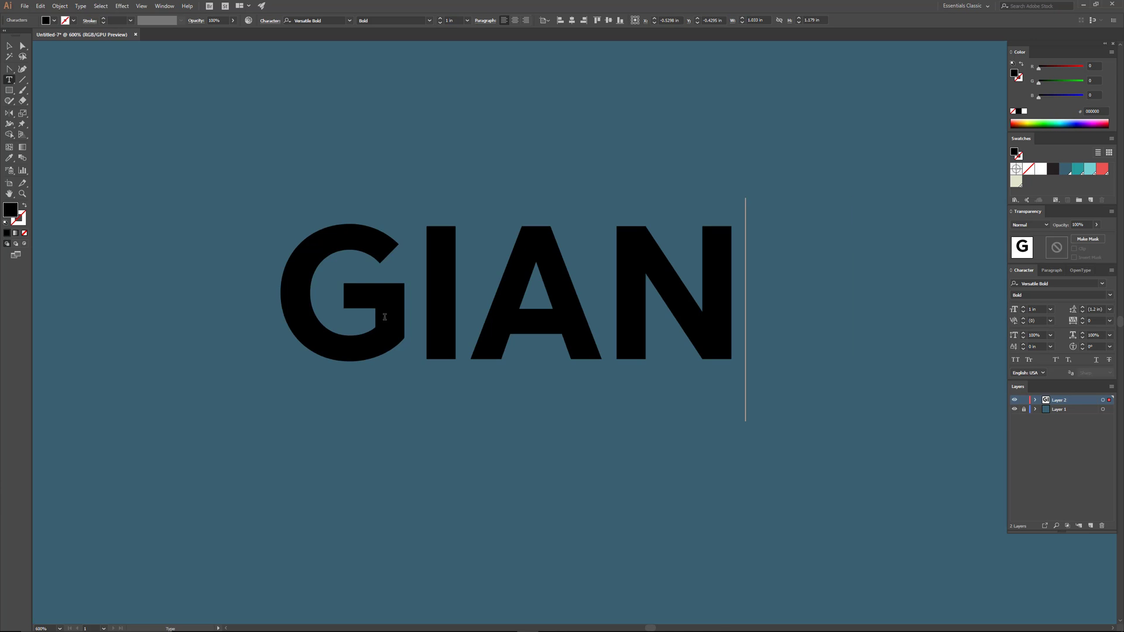
pyautogui.press('Escape')
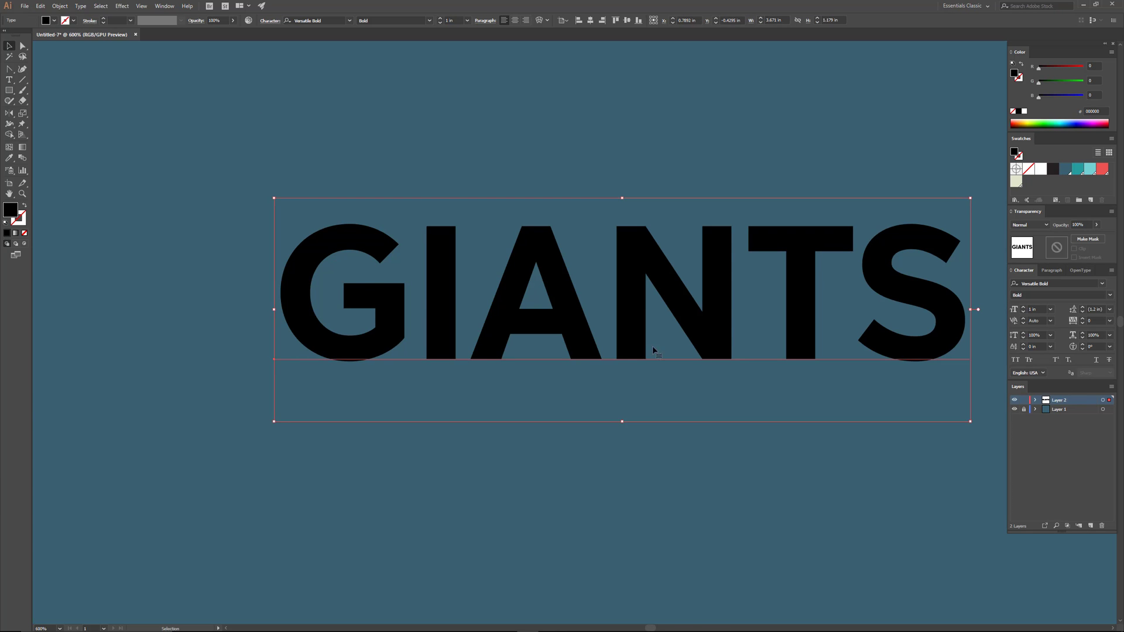
# Widen the tracking of the GIANTS text to 80
pyautogui.hscroll(3, 613, 364)
pyautogui.click(616, 360)
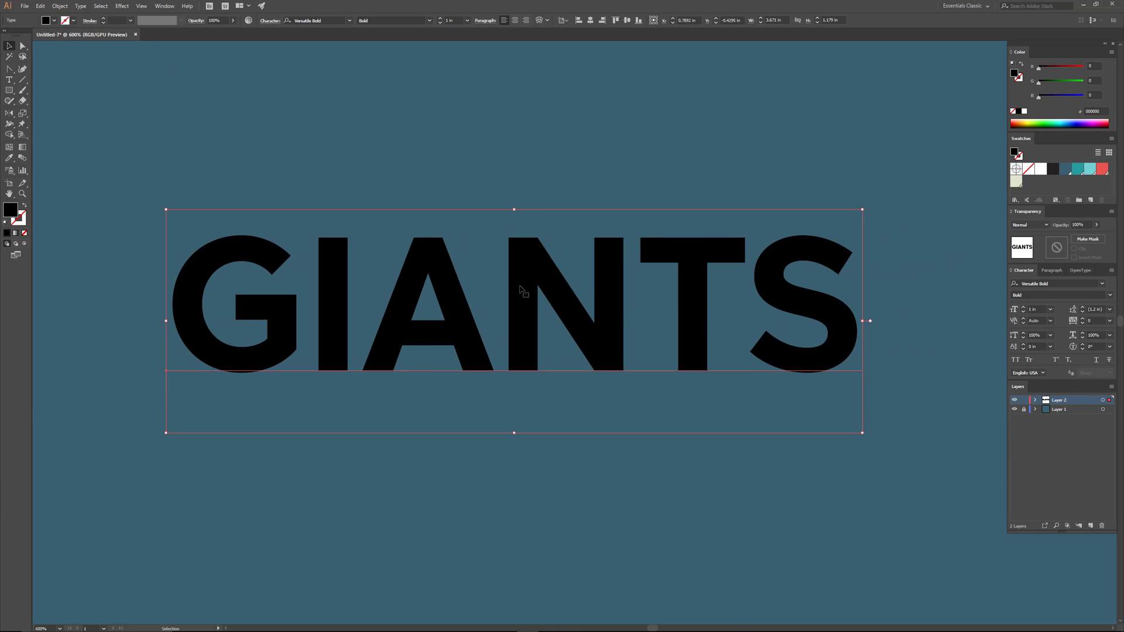
pyautogui.click(271, 20)
pyautogui.click(258, 73)
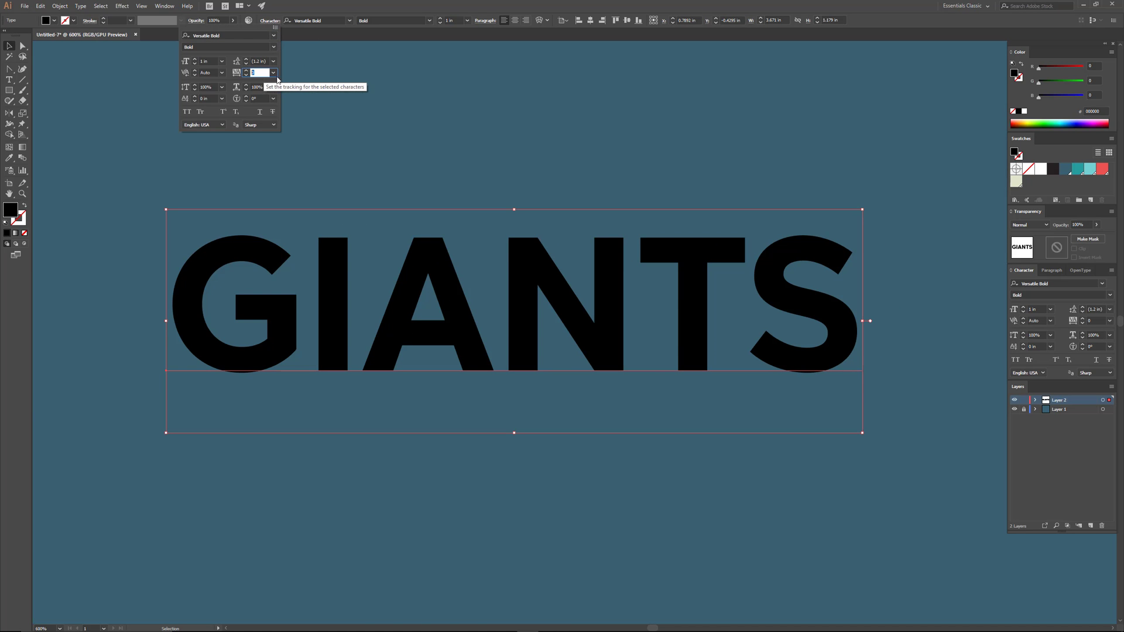
pyautogui.write('80')
pyautogui.press('Return')
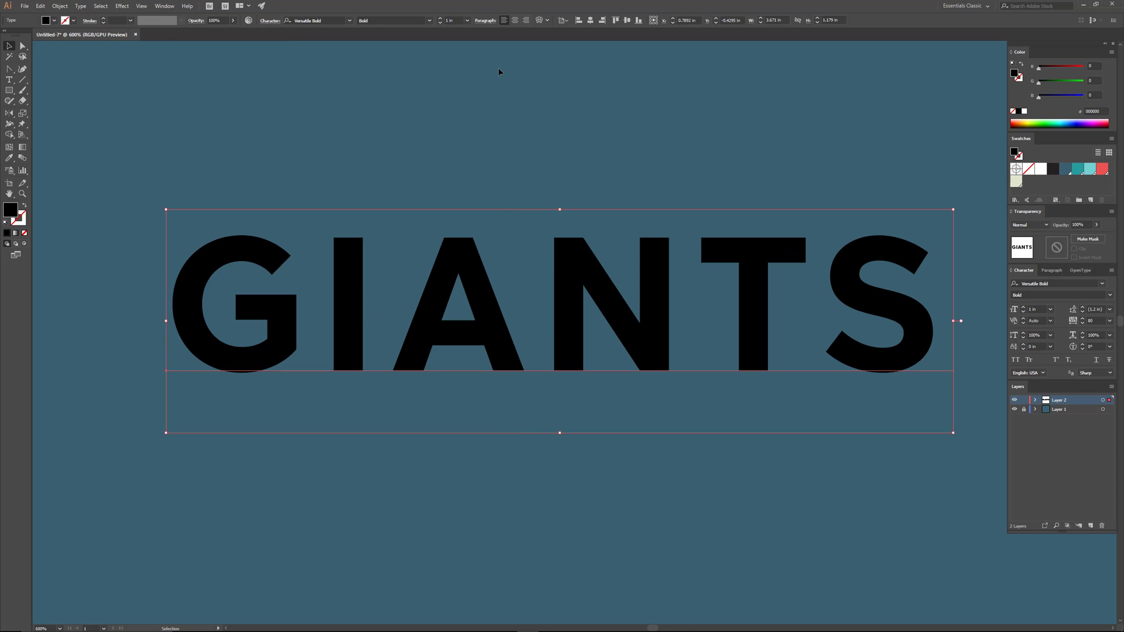
pyautogui.click(624, 143)
pyautogui.moveTo(625, 196); pyautogui.dragTo(598, 212)
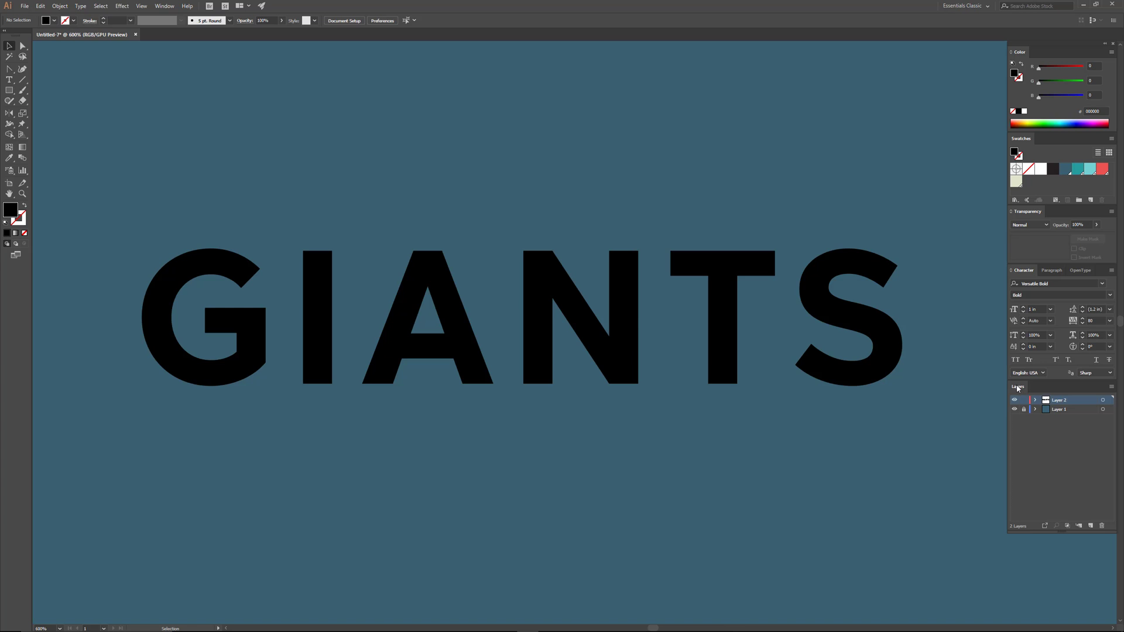
# Duplicate the GIANTS layer repeatedly, creating Layer 2 copy through Layer 2 copy 3
pyautogui.click(1112, 389)
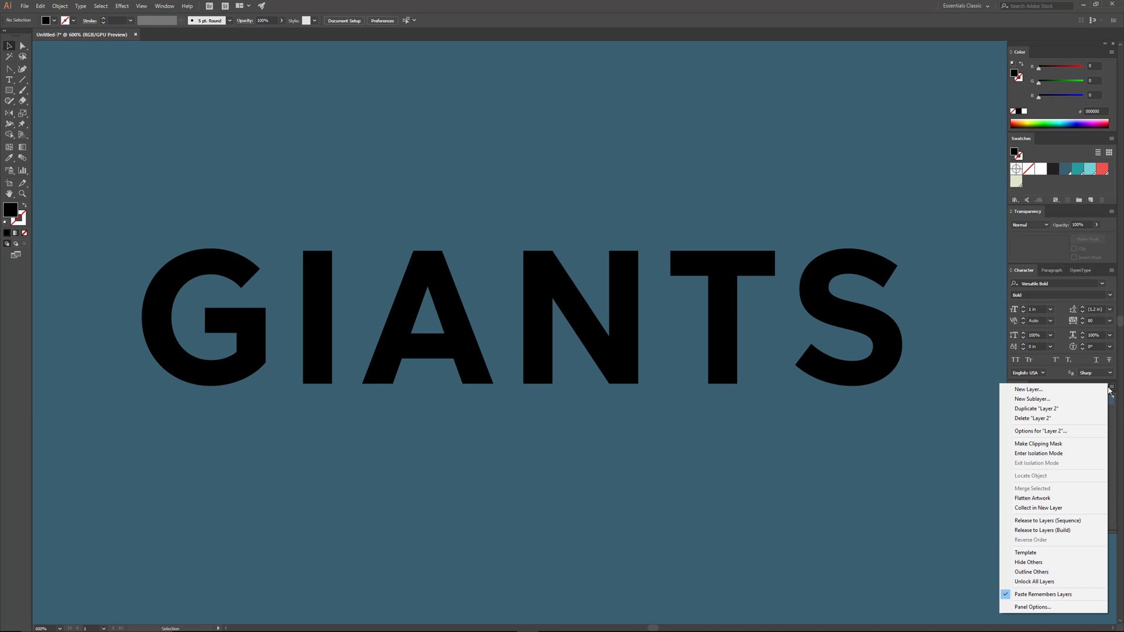
pyautogui.click(1058, 410)
pyautogui.click(1083, 403)
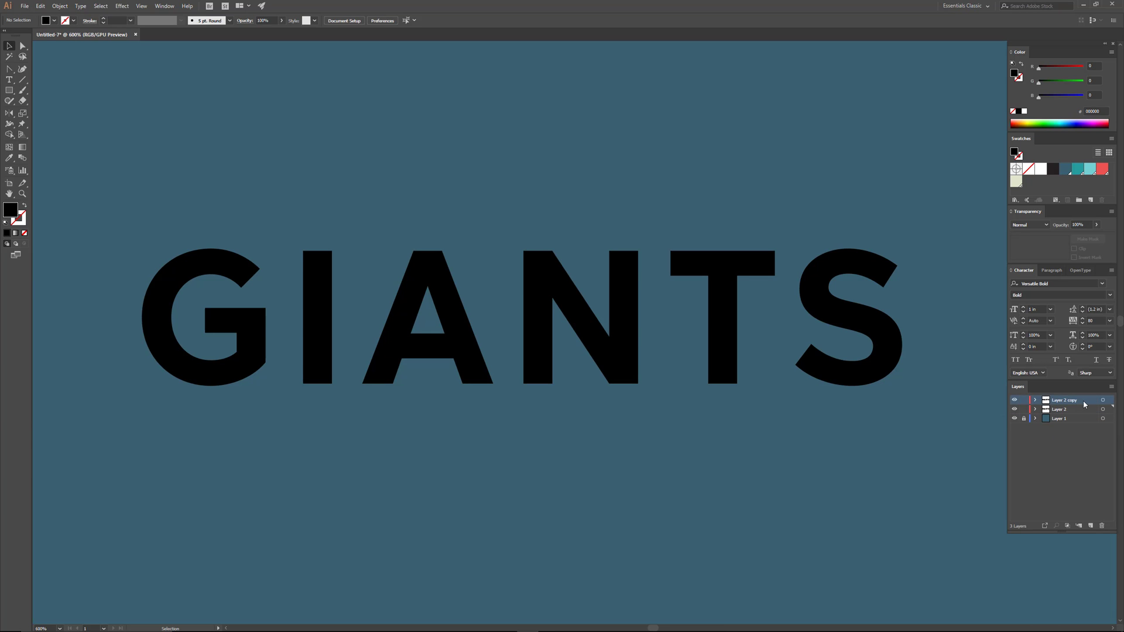
pyautogui.click(1112, 387)
pyautogui.click(1070, 408)
pyautogui.click(1083, 404)
pyautogui.click(1112, 388)
pyautogui.click(1048, 409)
pyautogui.keyDown('shift'); pyautogui.click(1083, 410); pyautogui.keyUp('shift')
pyautogui.click(1113, 388)
pyautogui.click(1116, 470)
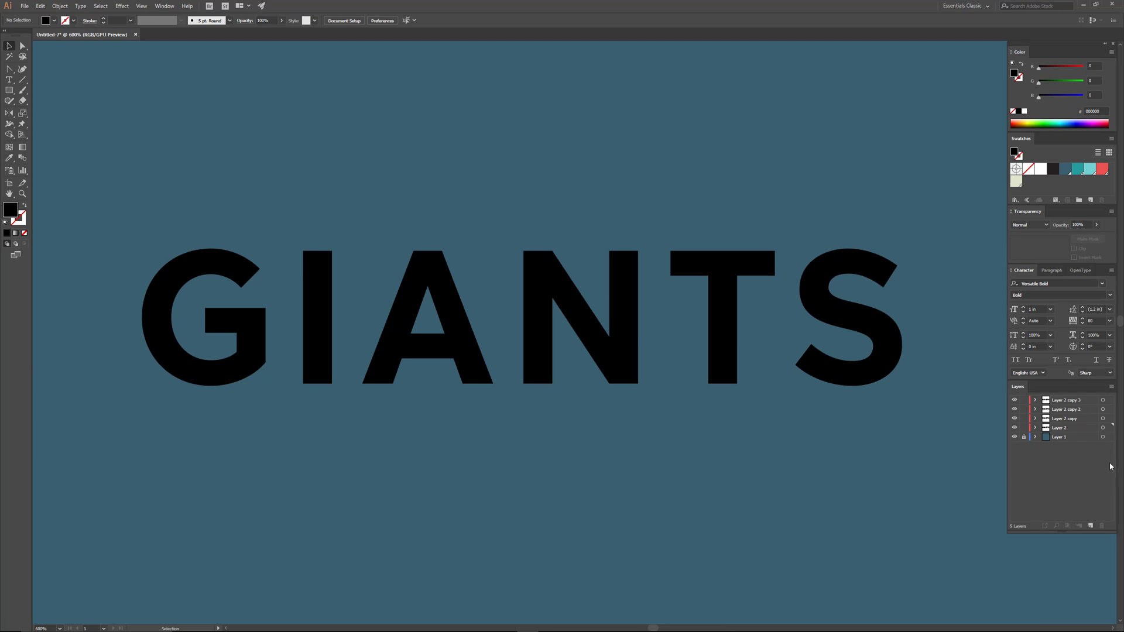
# Add Layer 2 copy 4 and copy 5, then lock all the copy layers
pyautogui.click(1073, 404)
pyautogui.click(1112, 388)
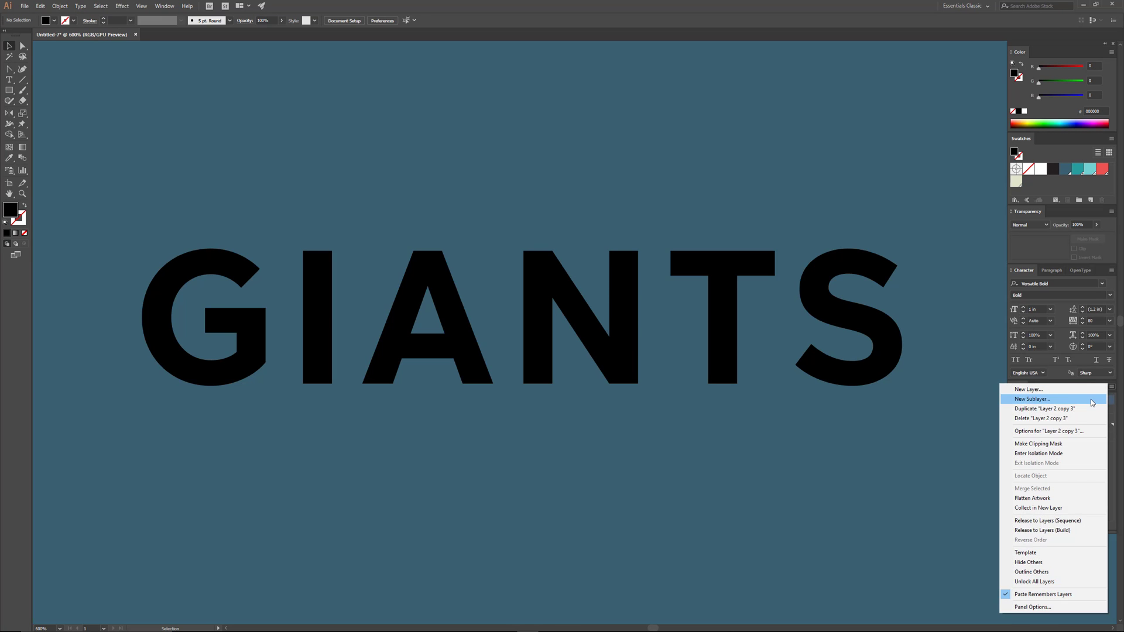
pyautogui.click(1091, 409)
pyautogui.click(1091, 401)
pyautogui.click(1112, 387)
pyautogui.click(1078, 409)
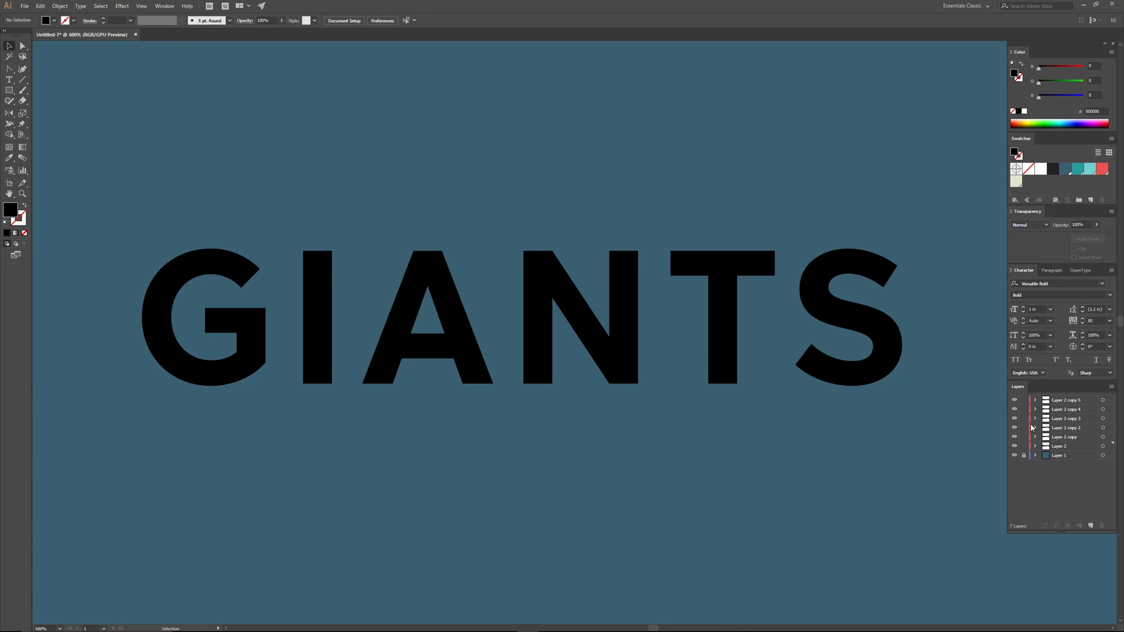
pyautogui.moveTo(1024, 401); pyautogui.dragTo(1023, 437)
# With Layer 2 active, hide all copy layers and set its GIANTS to Versatile Cast Bold
pyautogui.click(1072, 446)
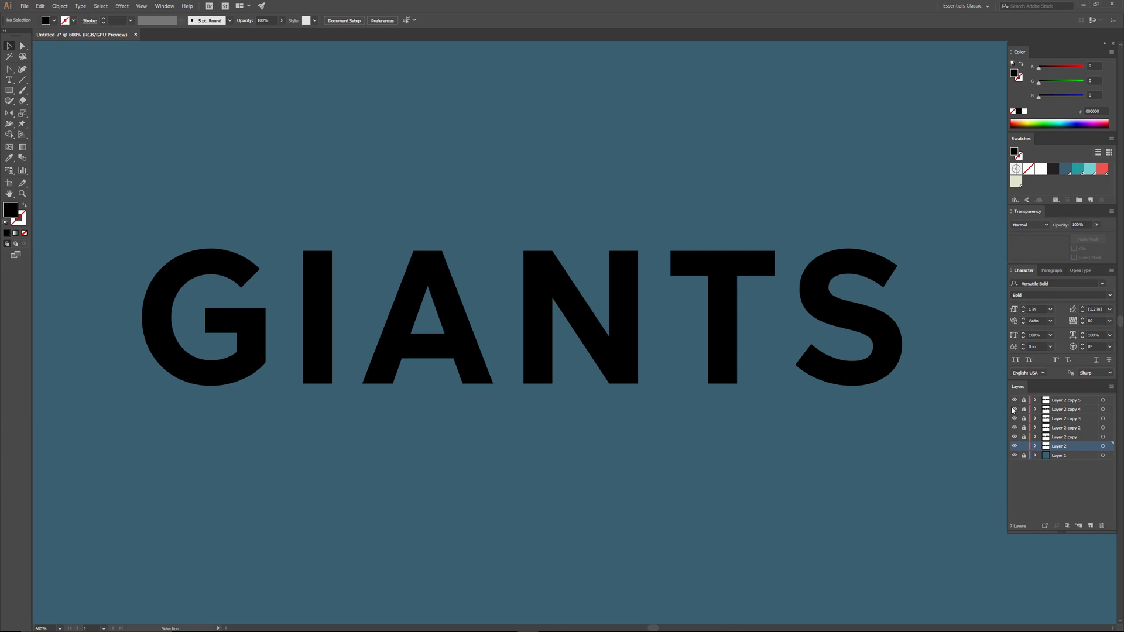
pyautogui.moveTo(1015, 401); pyautogui.dragTo(1015, 434)
pyautogui.click(546, 357)
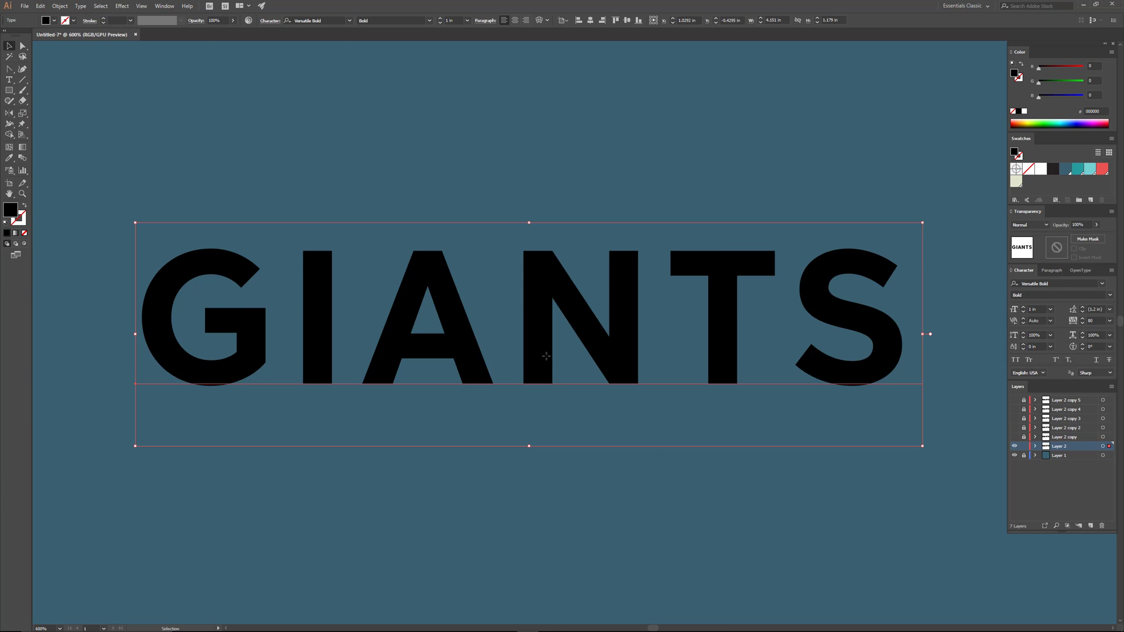
pyautogui.click(1103, 284)
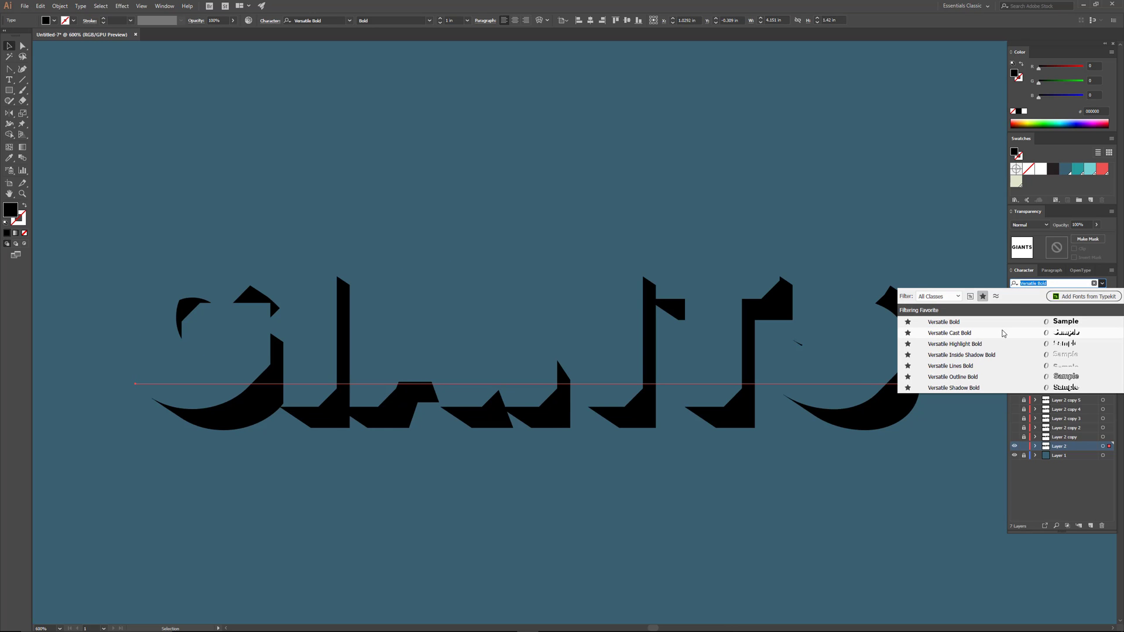
pyautogui.click(1004, 334)
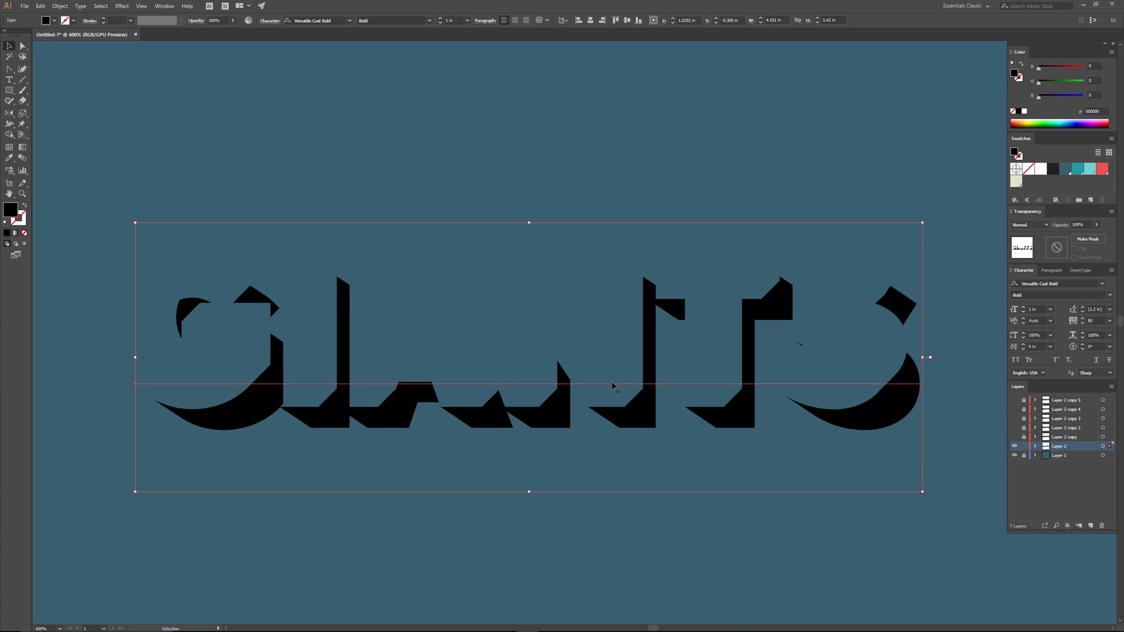
# Give the cast lettering Multiply blend mode and 30% opacity in the Transparency panel
pyautogui.click(1042, 226)
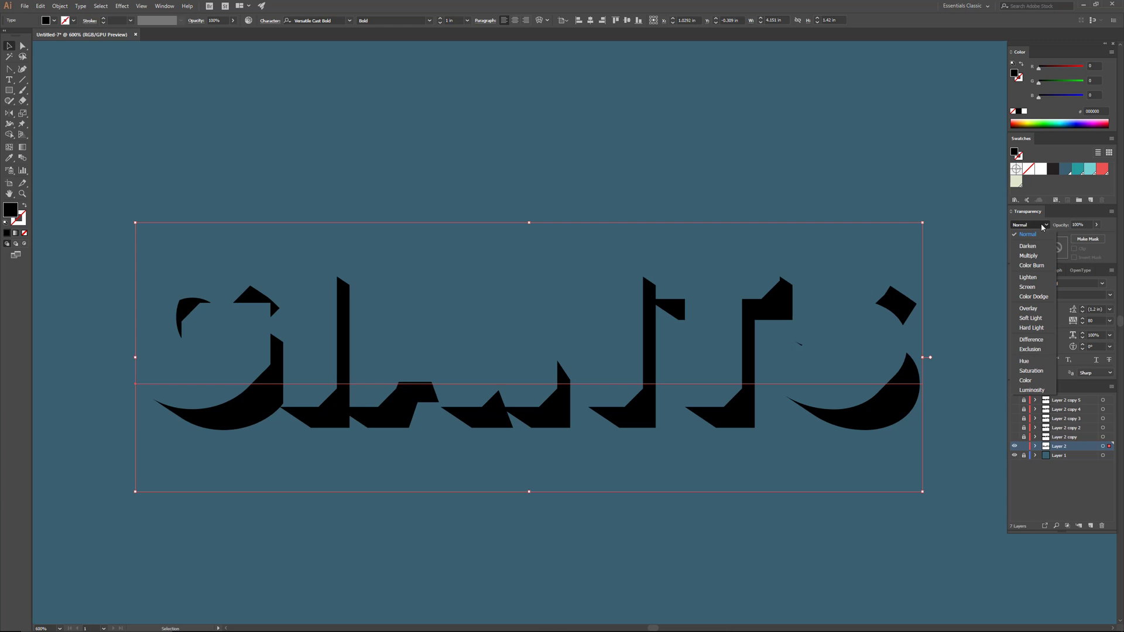
pyautogui.click(1028, 255)
pyautogui.click(1084, 223)
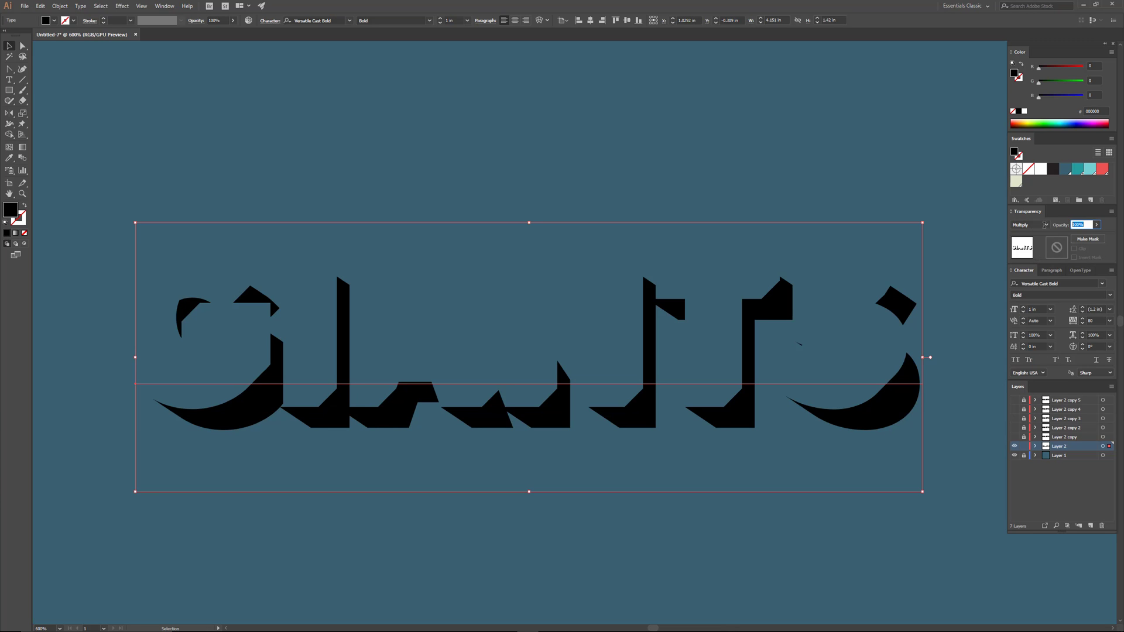
pyautogui.write('30')
pyautogui.press('Return')
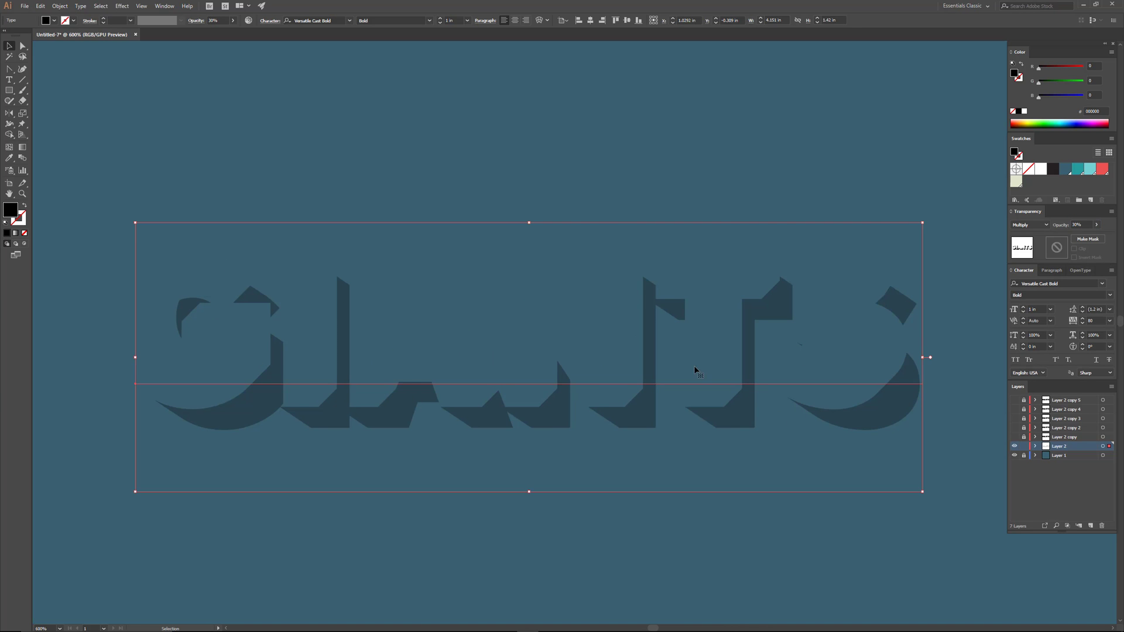
# Lock Layer 2 and rename it Cast, then show Layer 2 copy and select its GIANTS
pyautogui.click(1024, 447)
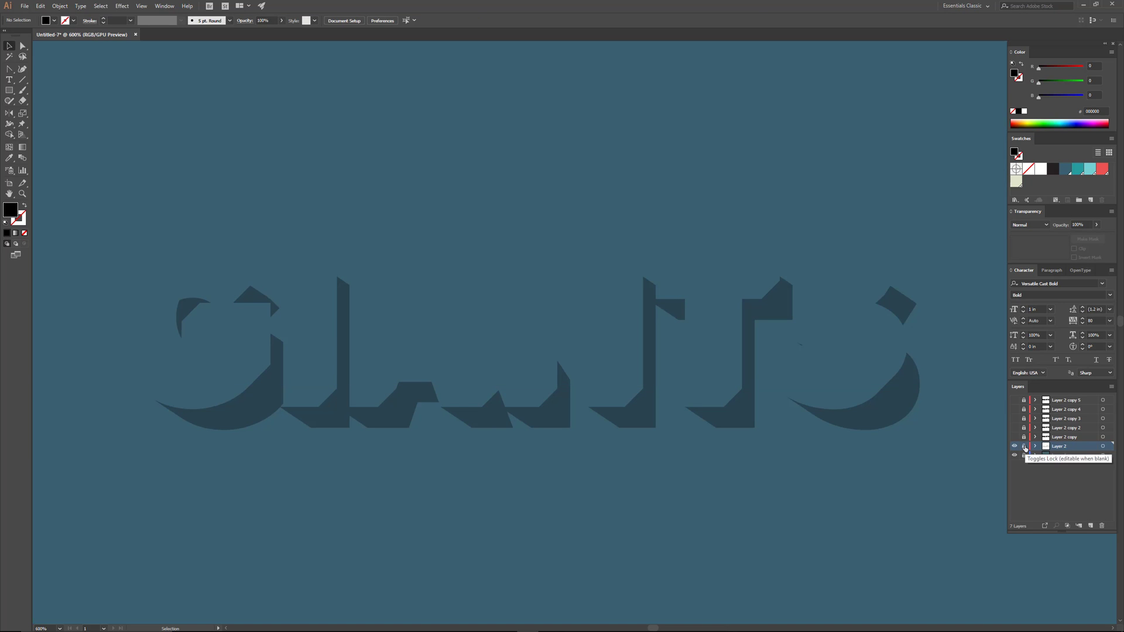
pyautogui.doubleClick(1061, 447)
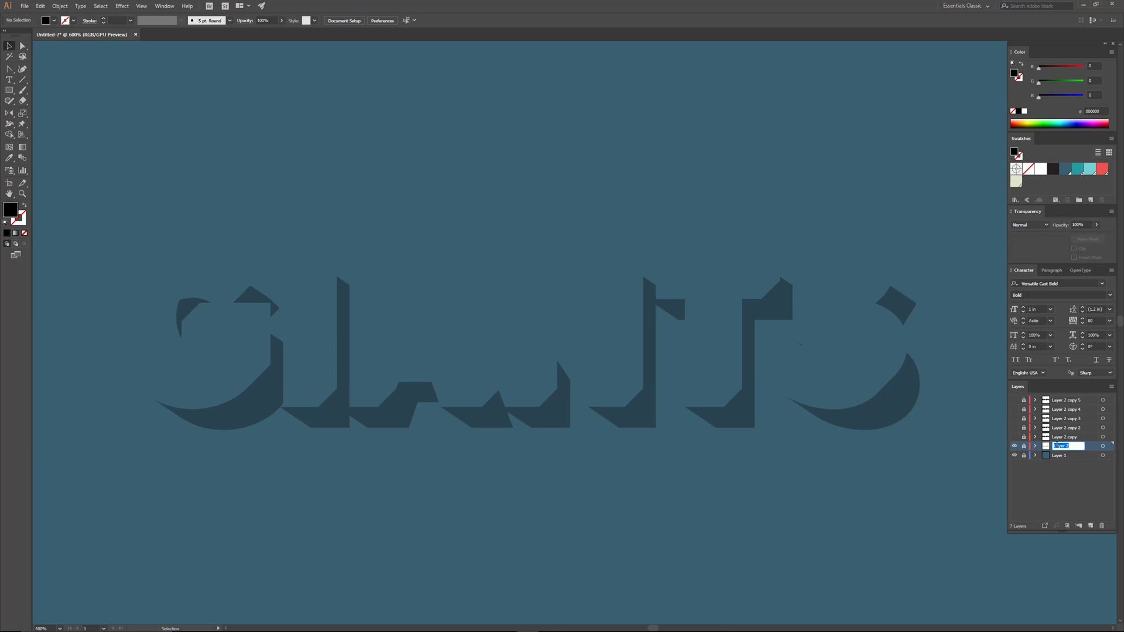
pyautogui.write('Cast')
pyautogui.click(1056, 480)
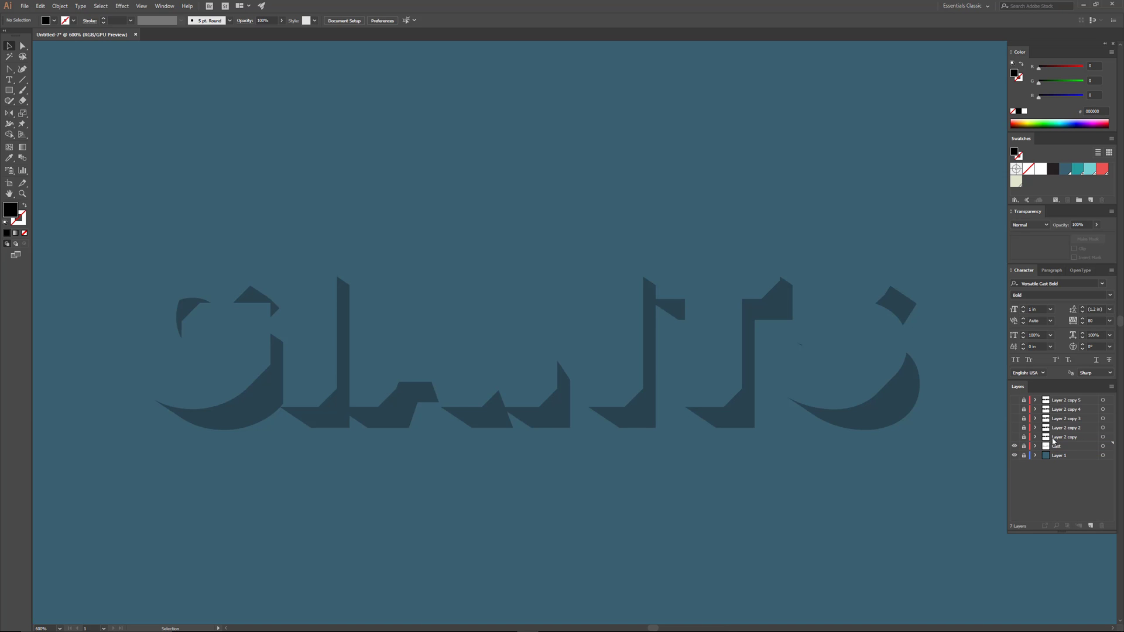
pyautogui.click(1015, 437)
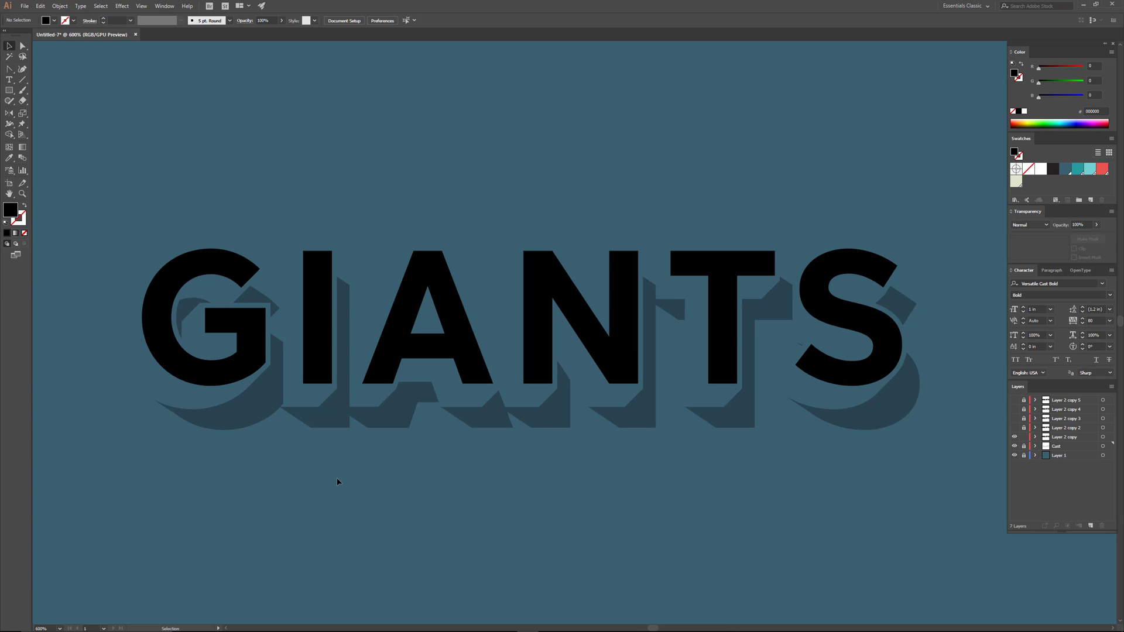
pyautogui.click(545, 384)
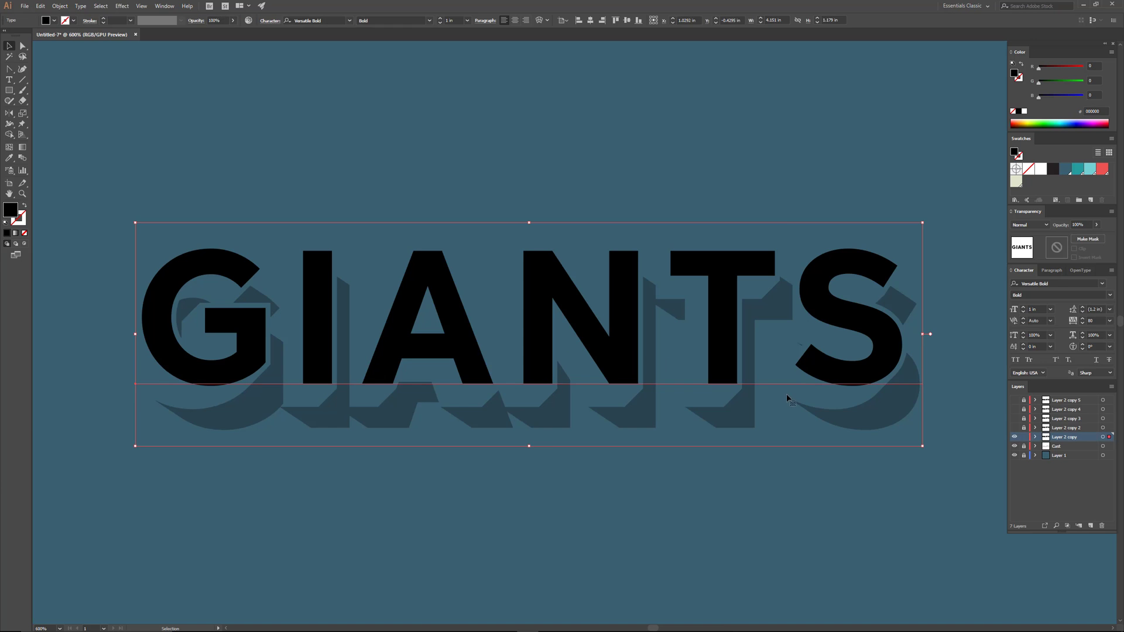
# Set the copy's GIANTS in Versatile Shadow Bold with a teal fill
pyautogui.click(1104, 284)
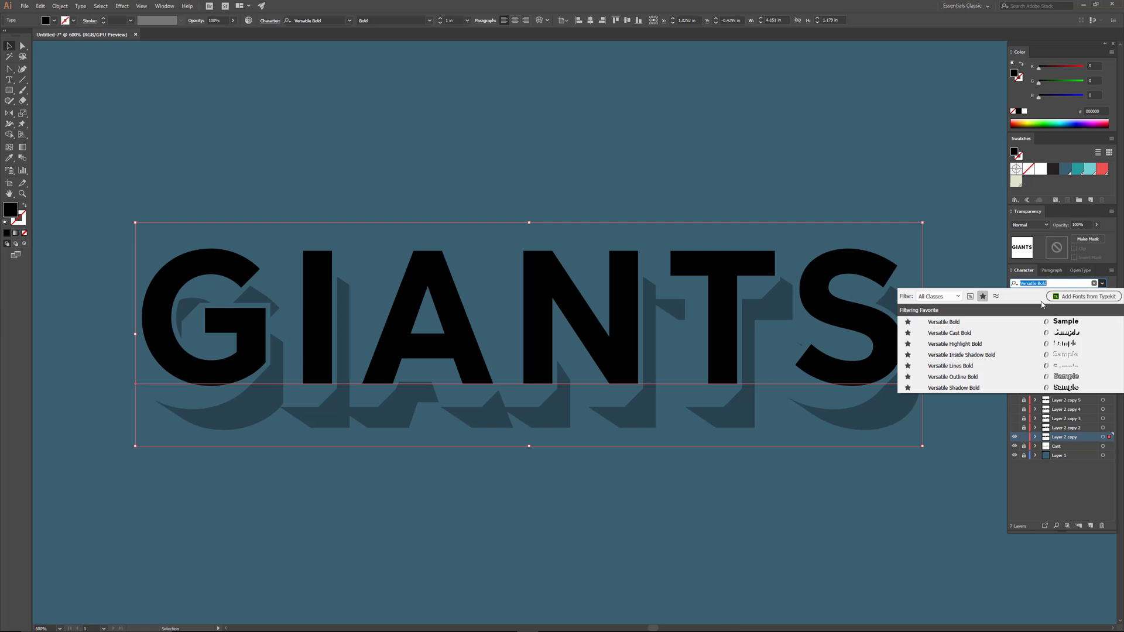
pyautogui.click(954, 387)
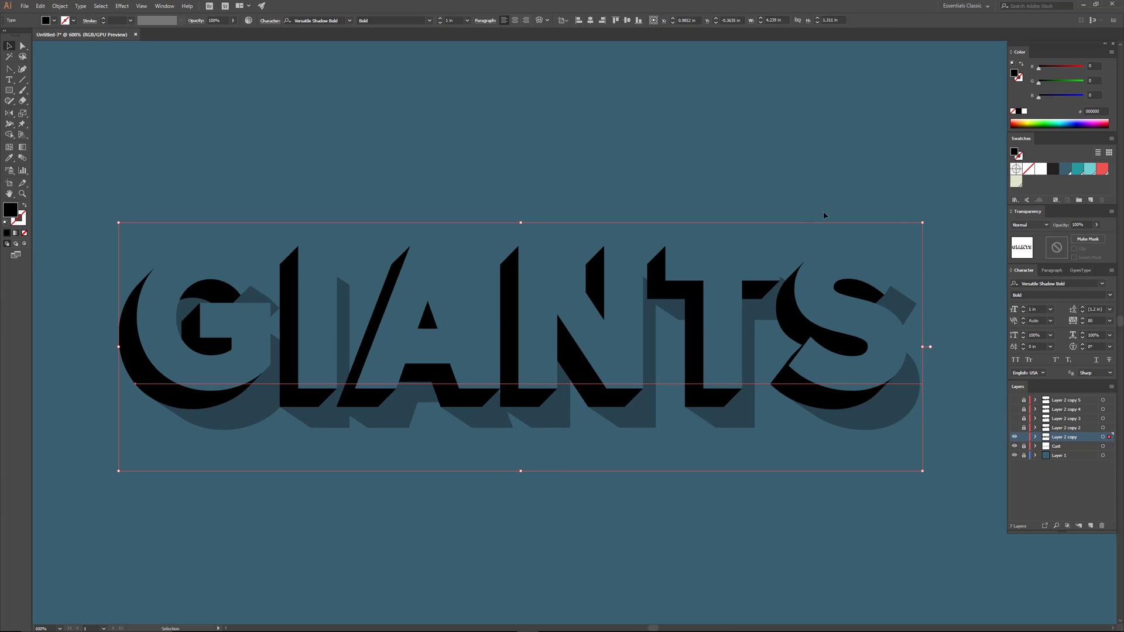
pyautogui.click(1079, 171)
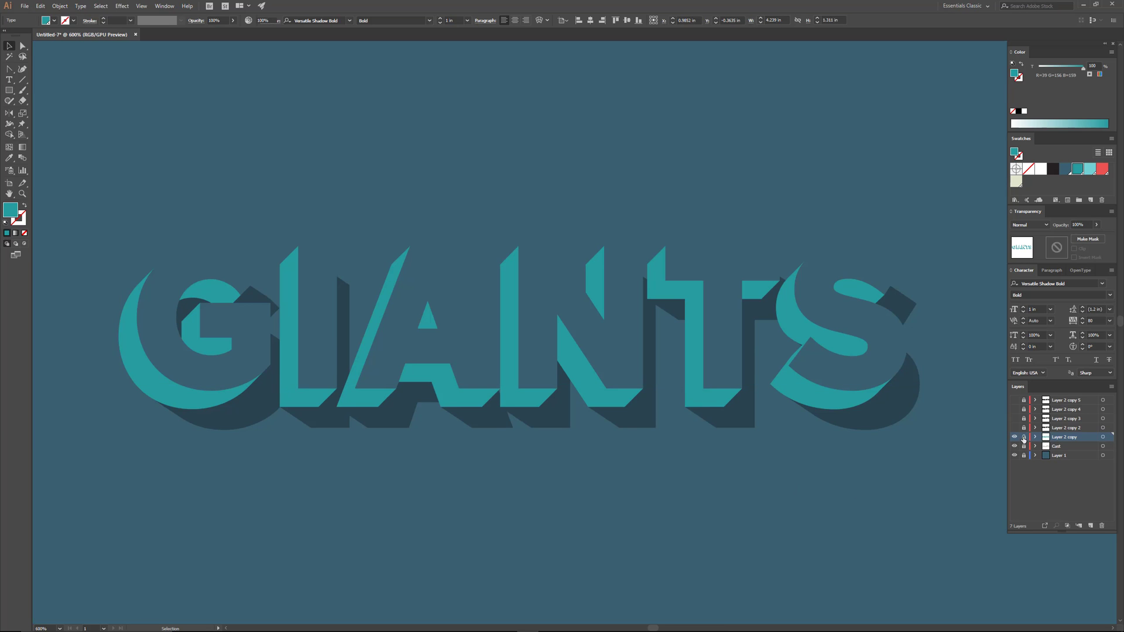
pyautogui.hotkey('ctrl', 'shift', 'a')
# Rename Layer 2 copy to Shadow and make Layer 2 copy 2 visible
pyautogui.doubleClick(1067, 437)
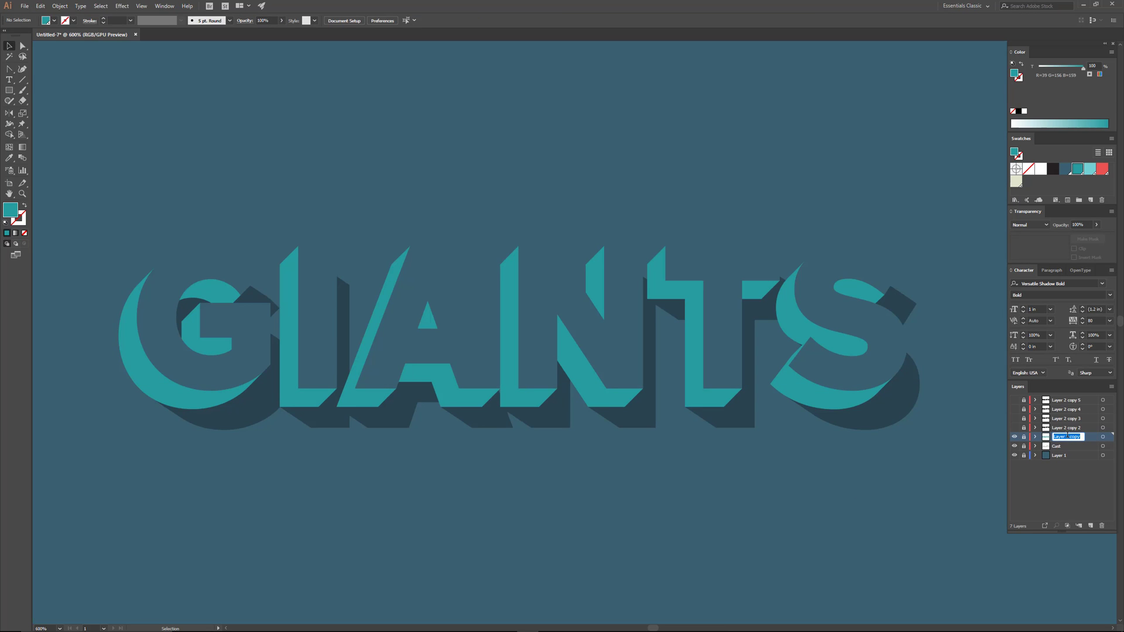
pyautogui.write('Sha')
pyautogui.click(1046, 493)
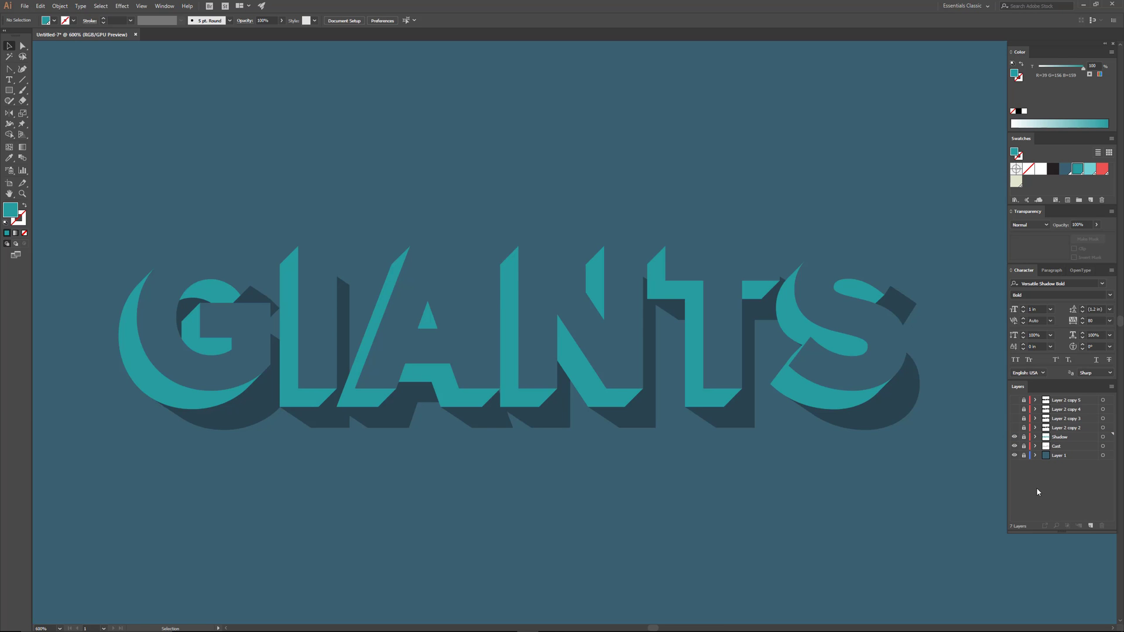
pyautogui.click(1015, 428)
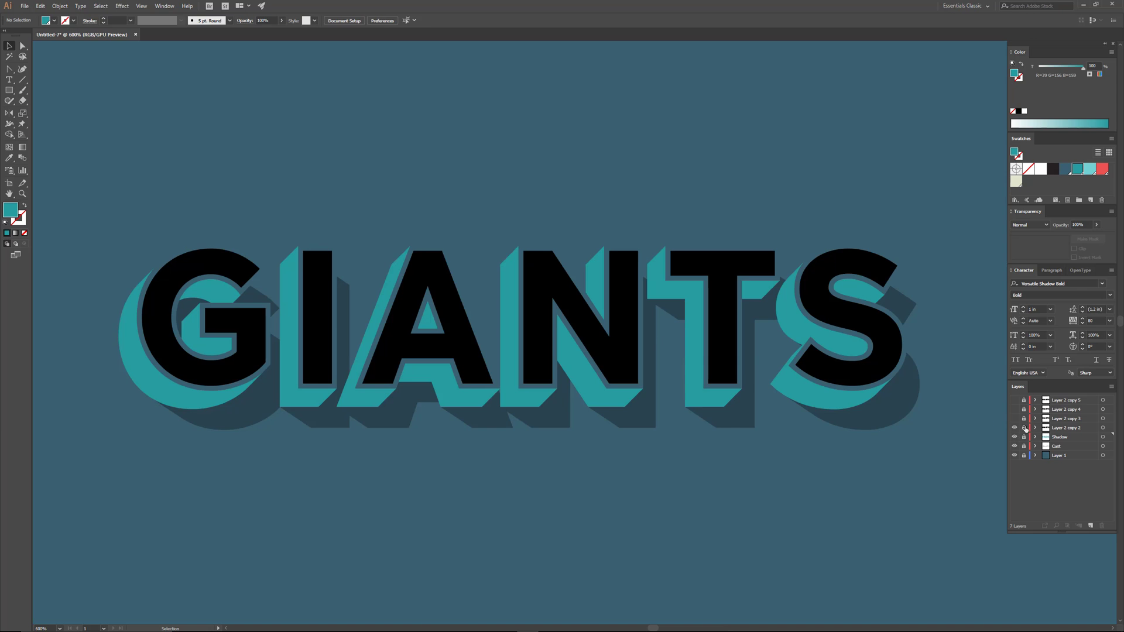
# Unlock Layer 2 copy 2 and set its GIANTS in Versatile Highlight Bold, light teal
pyautogui.click(1025, 428)
pyautogui.click(546, 375)
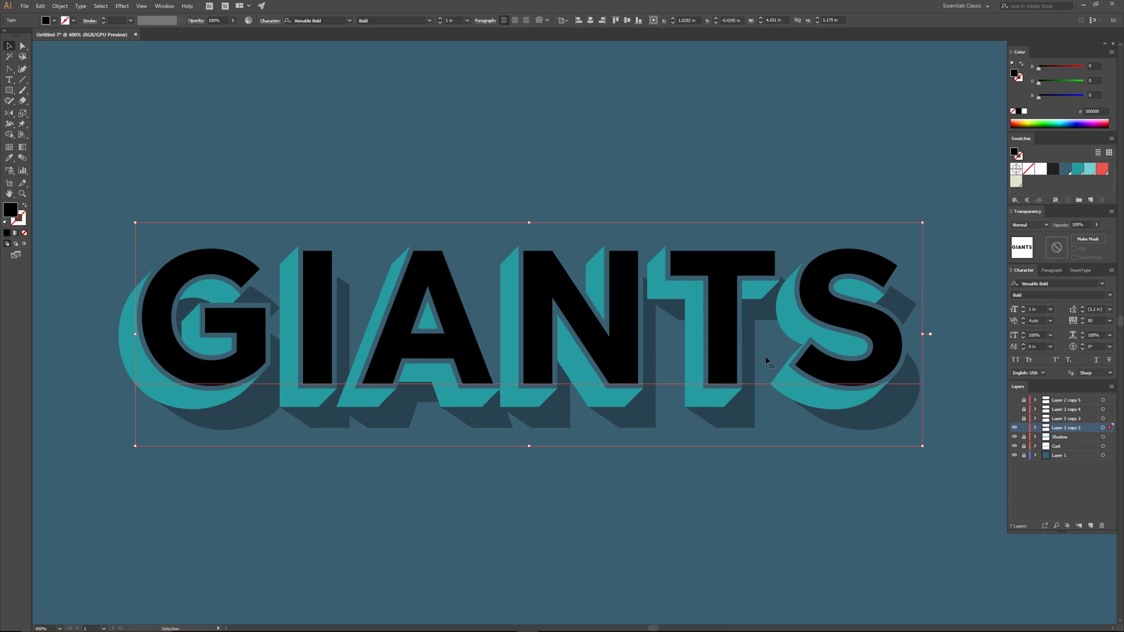
pyautogui.click(1103, 284)
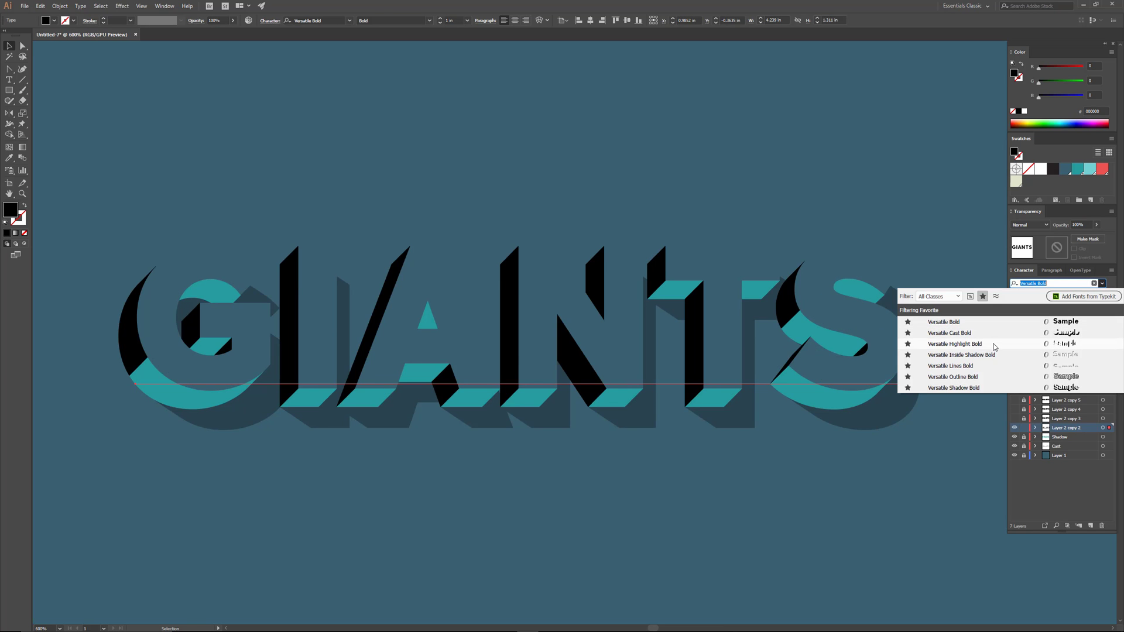
pyautogui.click(994, 344)
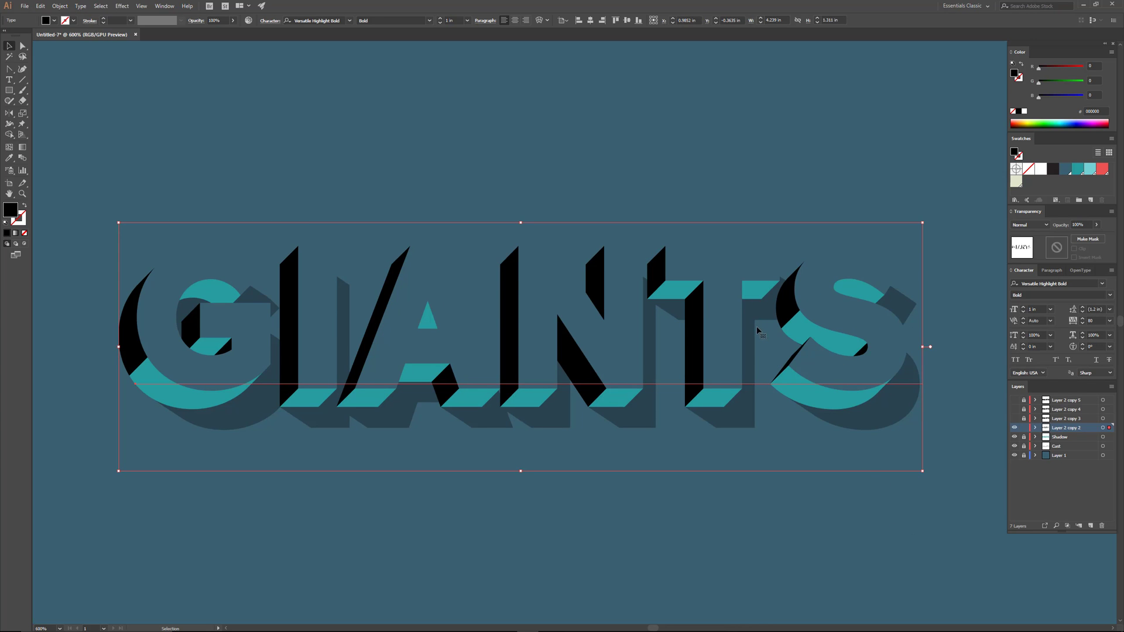
pyautogui.click(1091, 169)
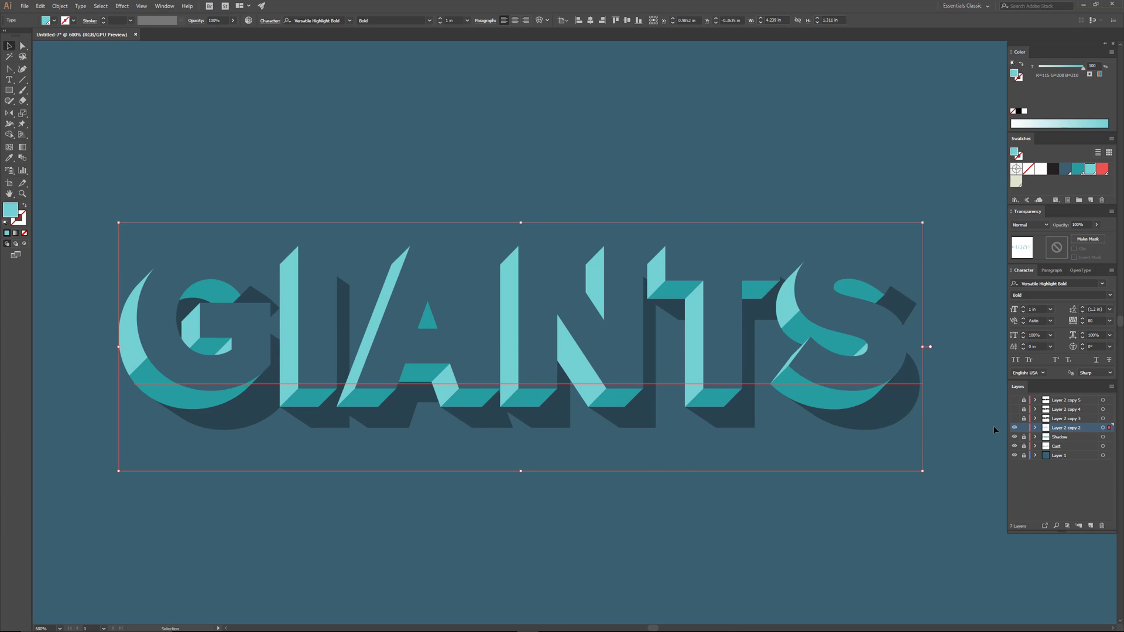
# Lock the layer, rename it Highlight, and make Layer 2 copy 3 visible
pyautogui.click(1024, 427)
pyautogui.doubleClick(1065, 429)
pyautogui.write('H')
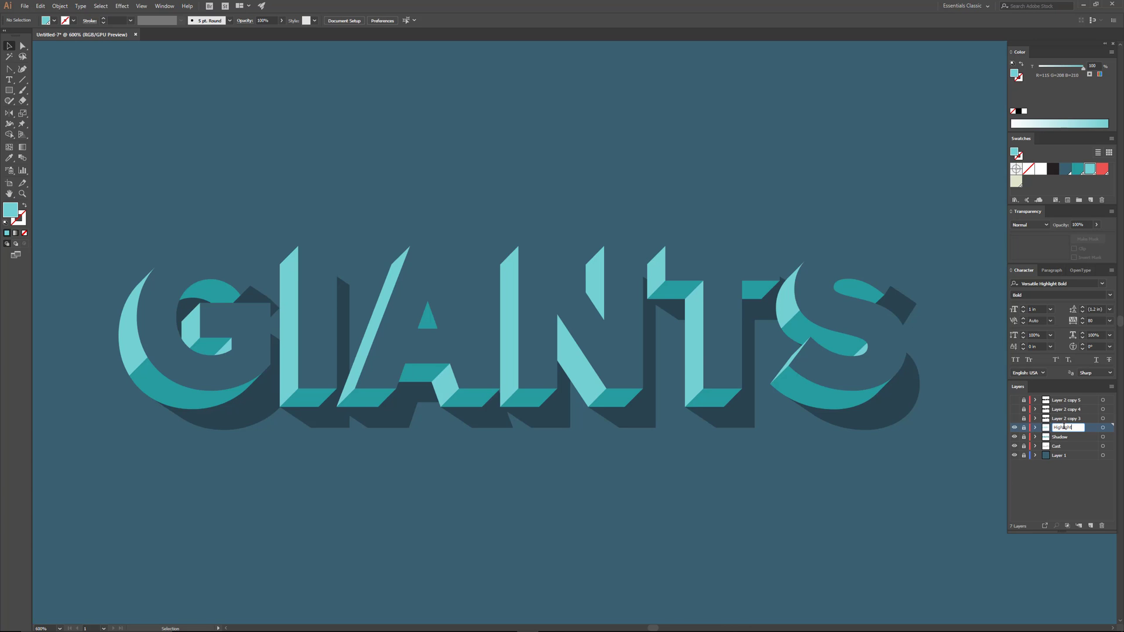
pyautogui.write('ighlight')
pyautogui.click(1040, 500)
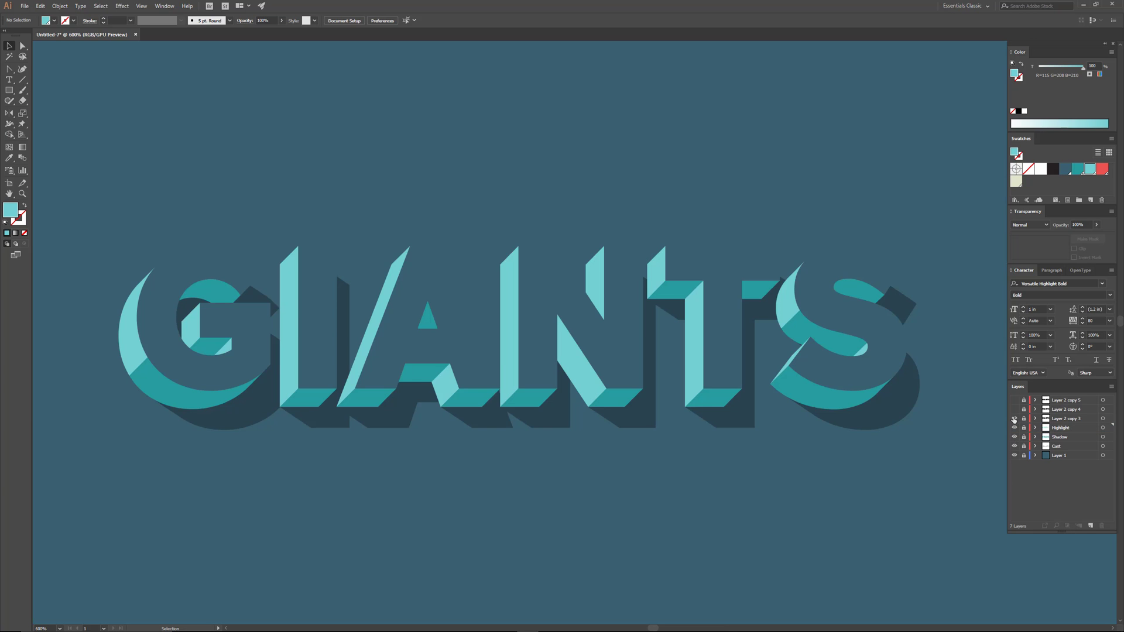
pyautogui.click(1015, 419)
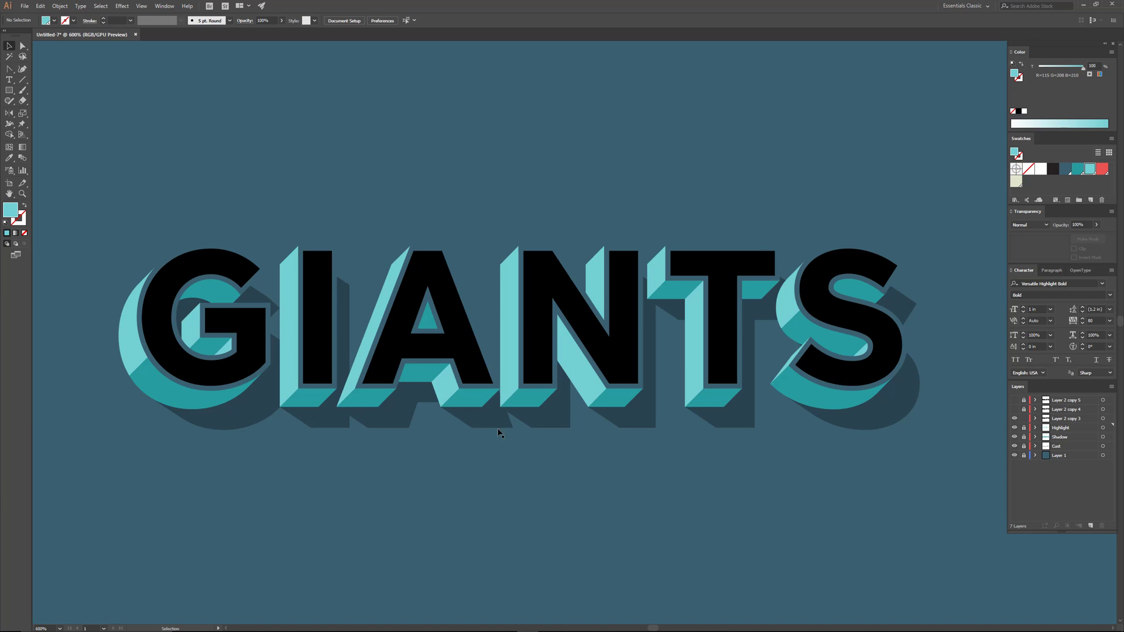
# Set the black GIANTS copy in Versatile Outline Bold with a cream fill
pyautogui.click(534, 349)
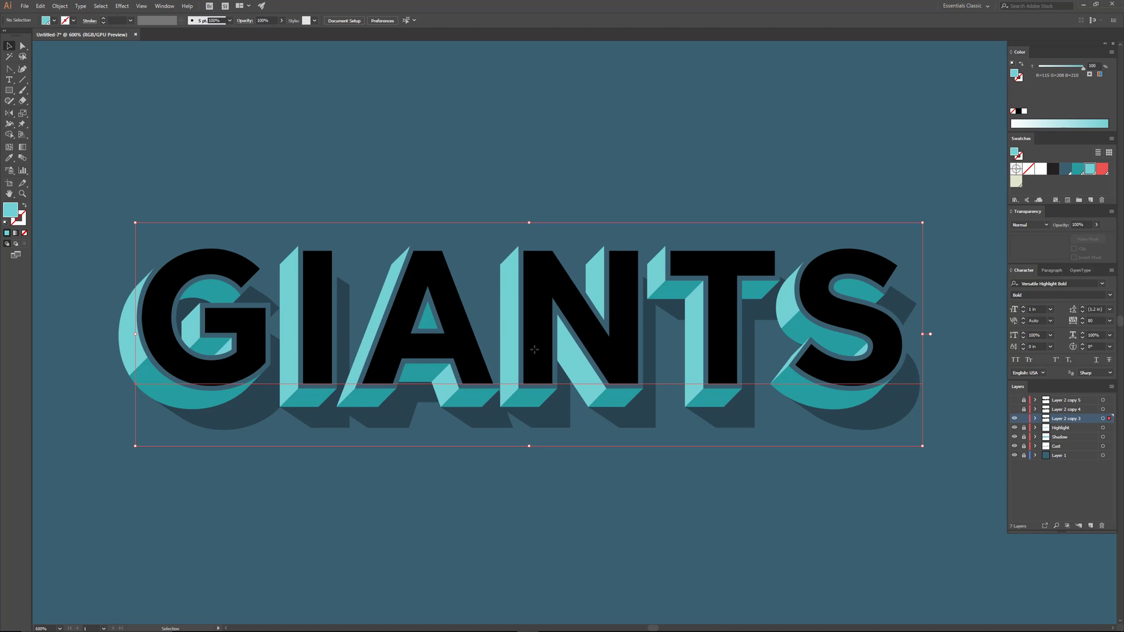
pyautogui.click(1104, 285)
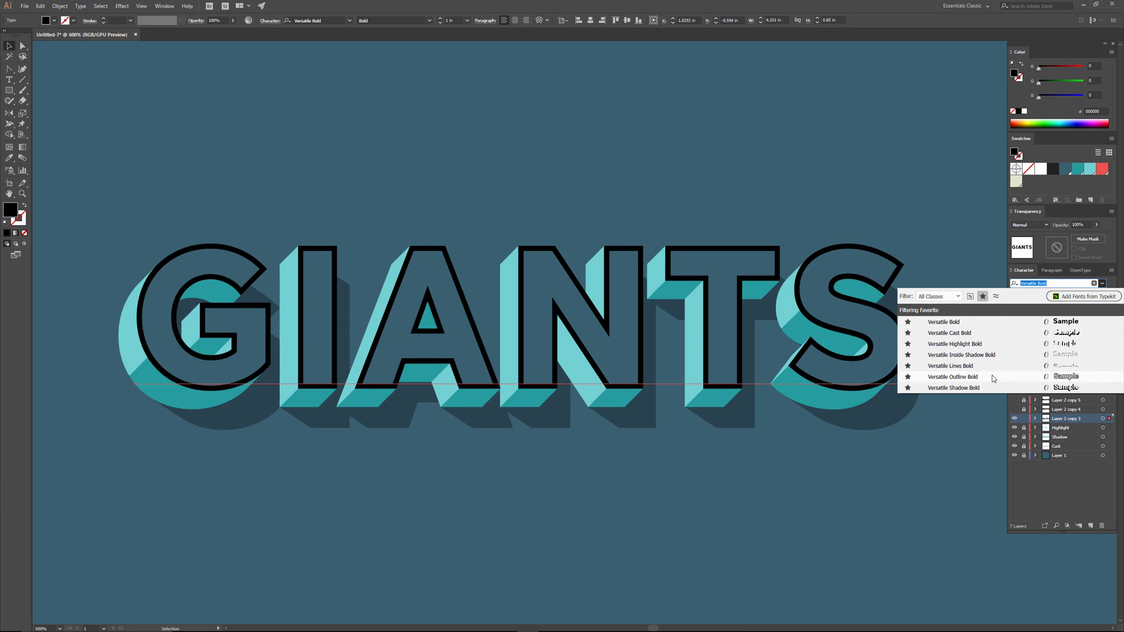
pyautogui.click(993, 377)
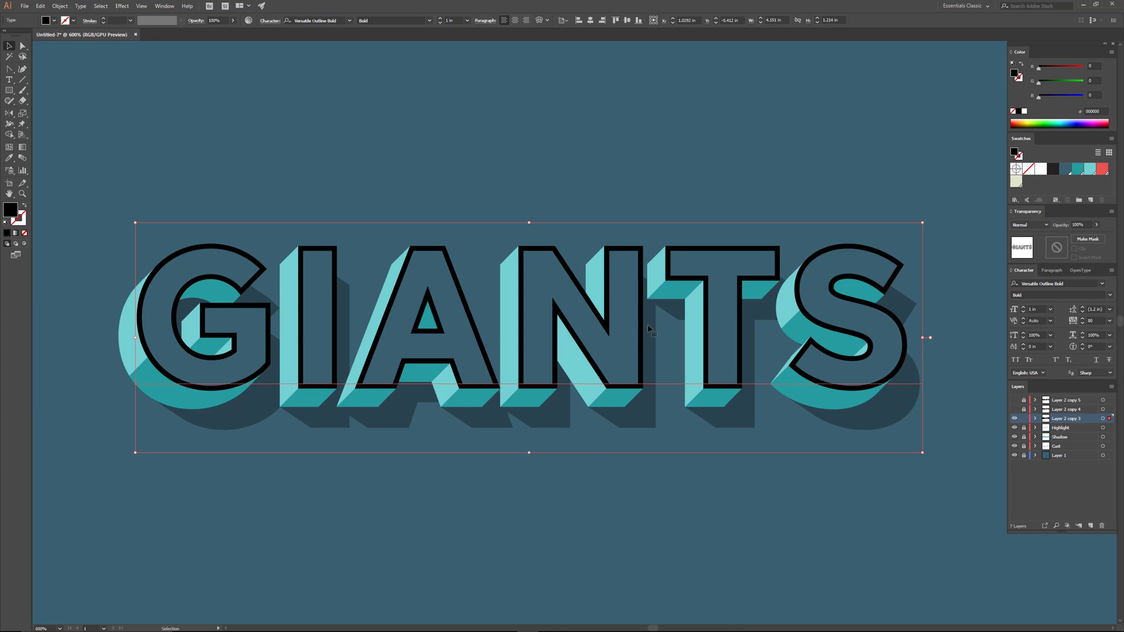
pyautogui.click(1017, 183)
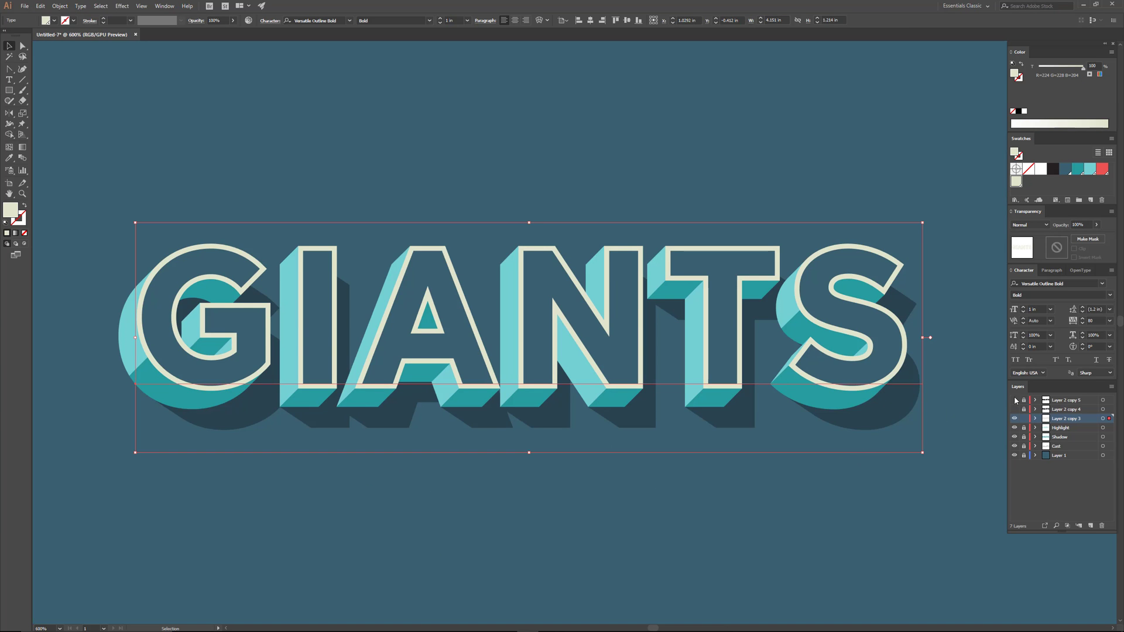
# Lock this layer, rename it Outline, then reveal and select the Layer 2 copy 4 lettering
pyautogui.click(1024, 419)
pyautogui.doubleClick(1072, 419)
pyautogui.write('Outline')
pyautogui.click(1048, 500)
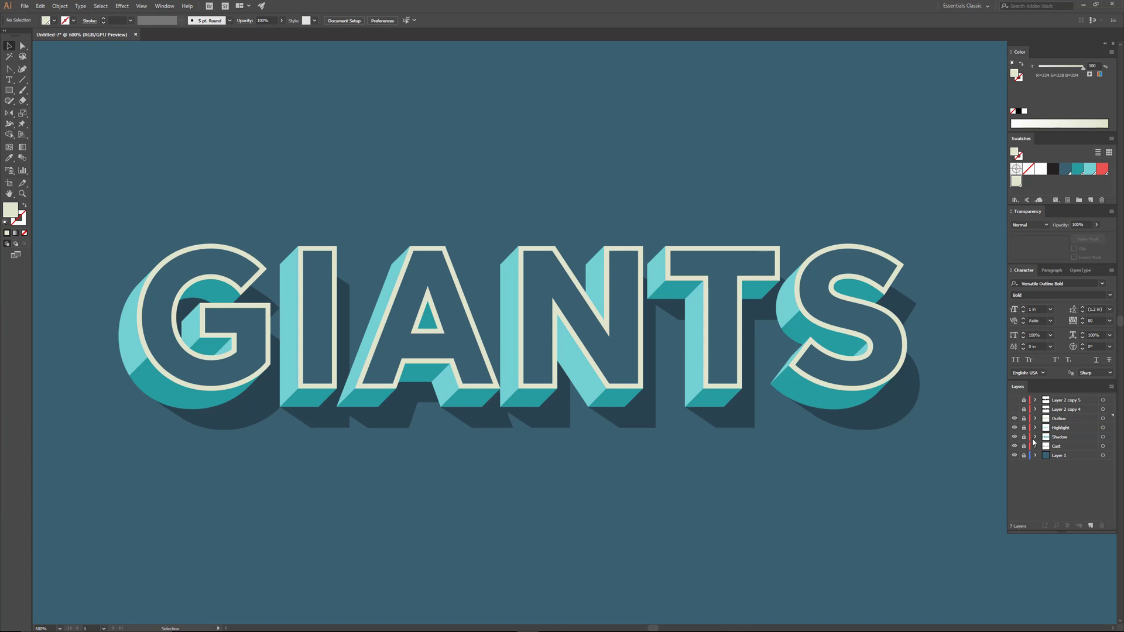
pyautogui.click(1015, 410)
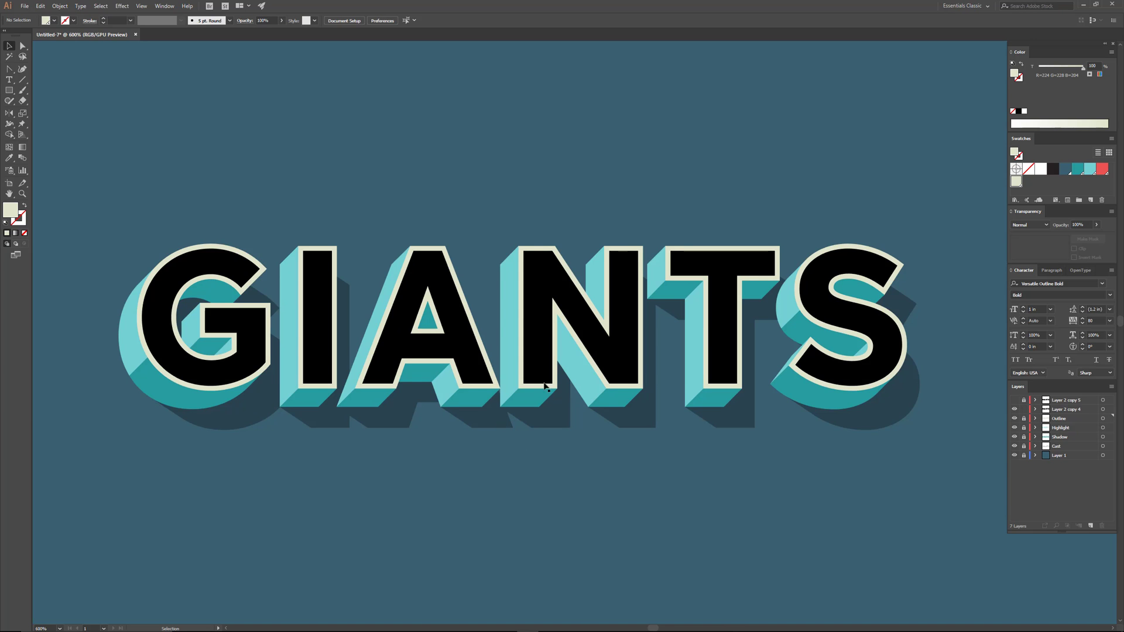
pyautogui.click(551, 366)
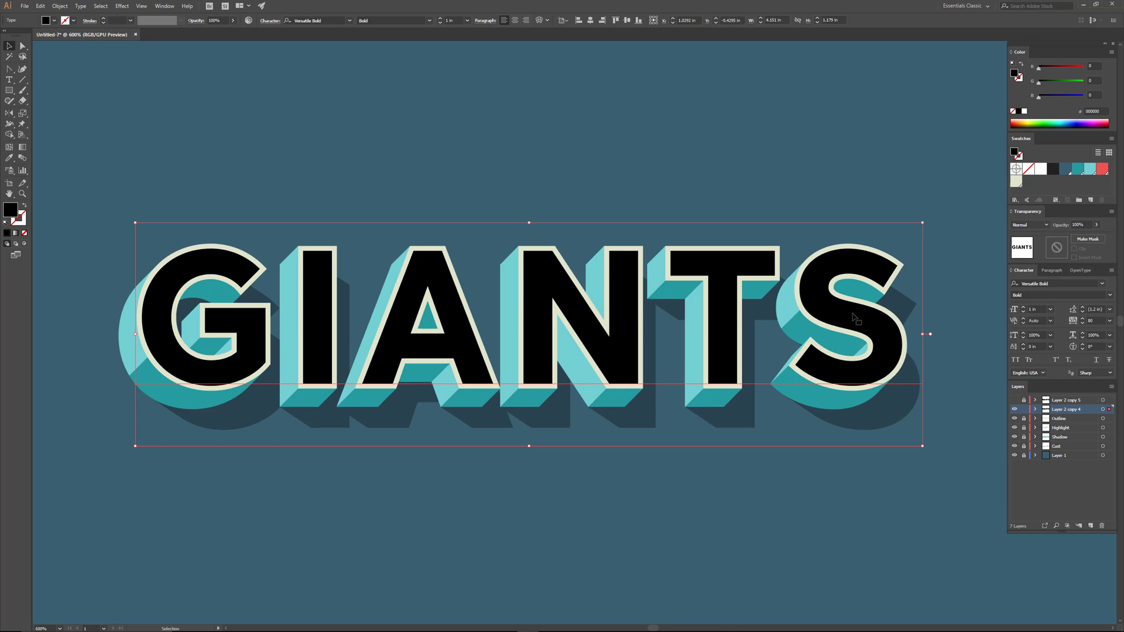
# Fill Layer 2 copy 4's GIANTS red, rename it Base, then show and select Layer 2 copy 5
pyautogui.click(1103, 170)
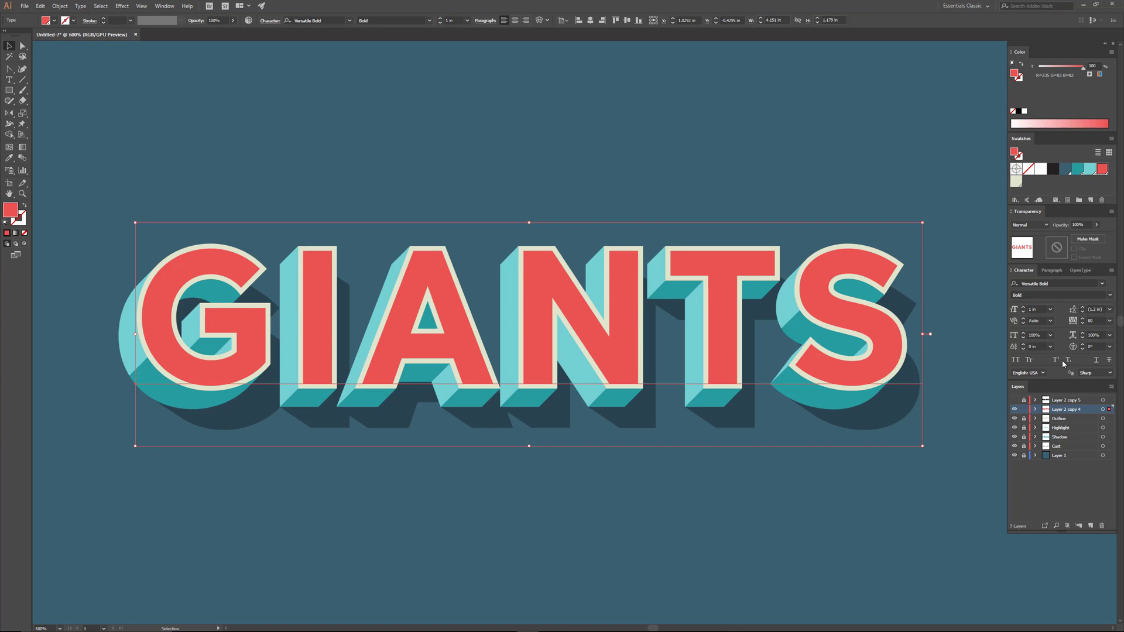
pyautogui.hotkey('ctrl', 'shift', 'a')
pyautogui.doubleClick(1065, 409)
pyautogui.write('B')
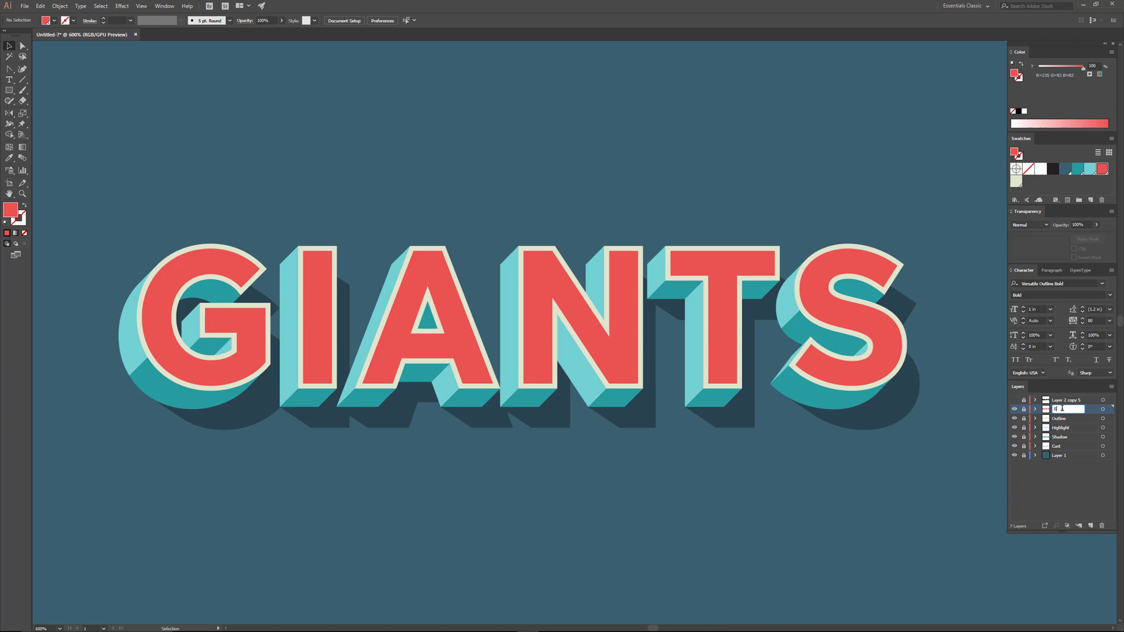
pyautogui.write('ase')
pyautogui.click(1060, 505)
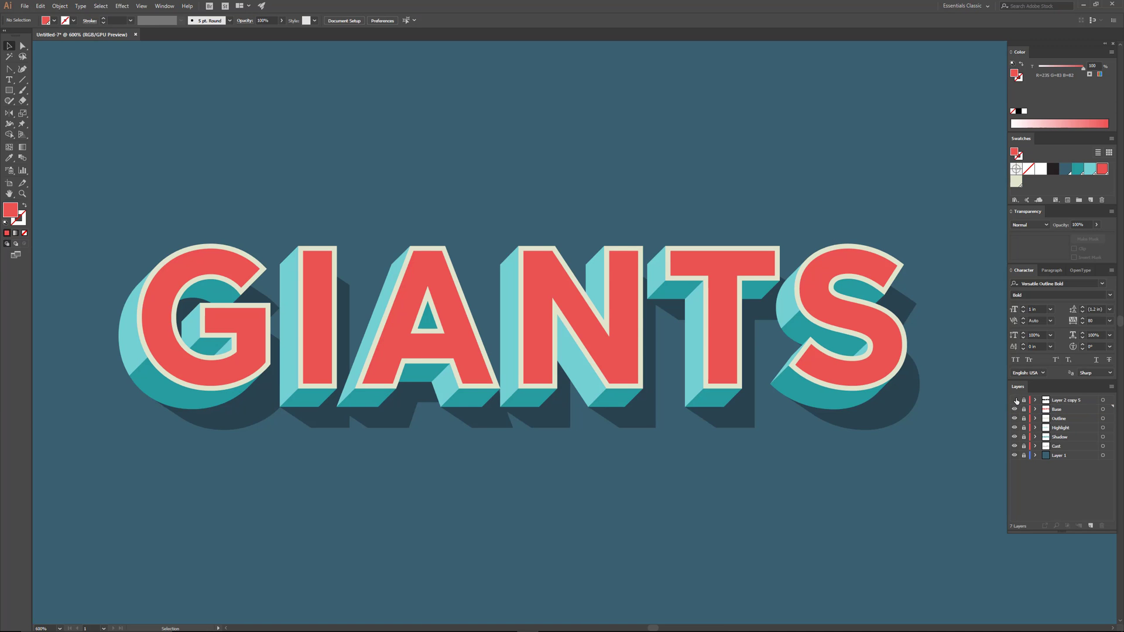
pyautogui.click(1015, 400)
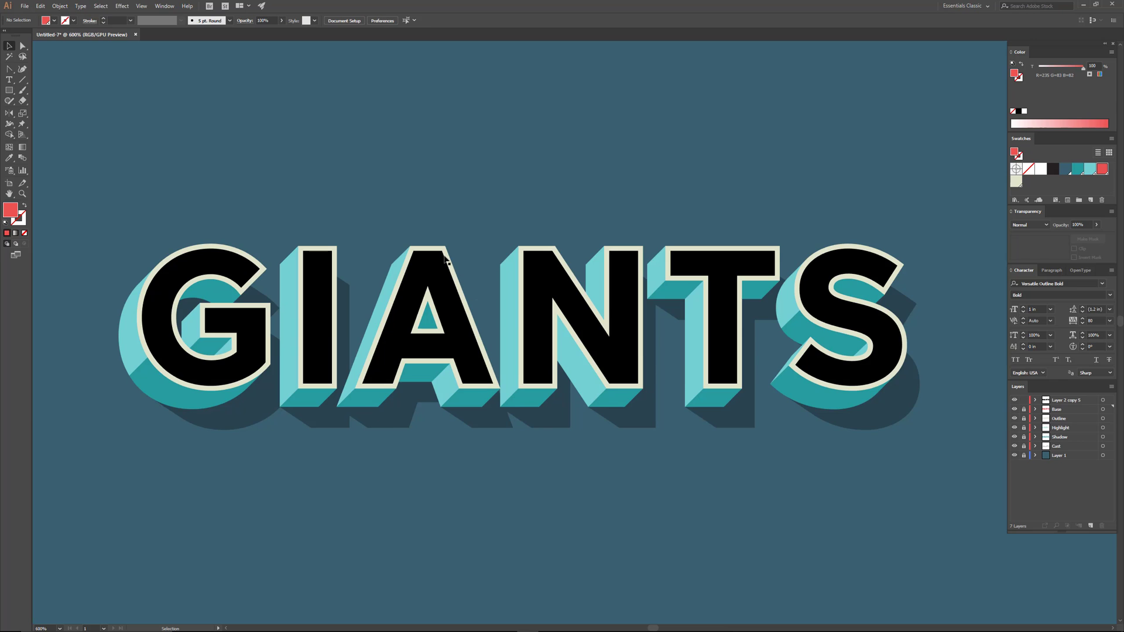
pyautogui.click(476, 377)
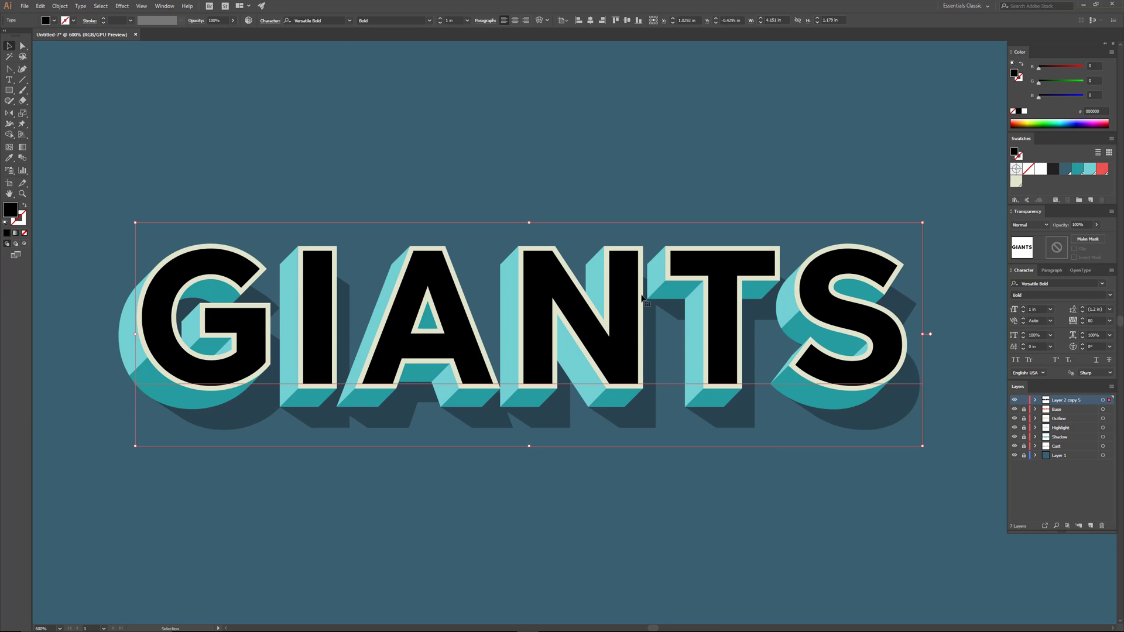
# Set the top GIANTS to Versatile Inside Shadow Bold, Multiply blend at 30% opacity
pyautogui.click(1104, 283)
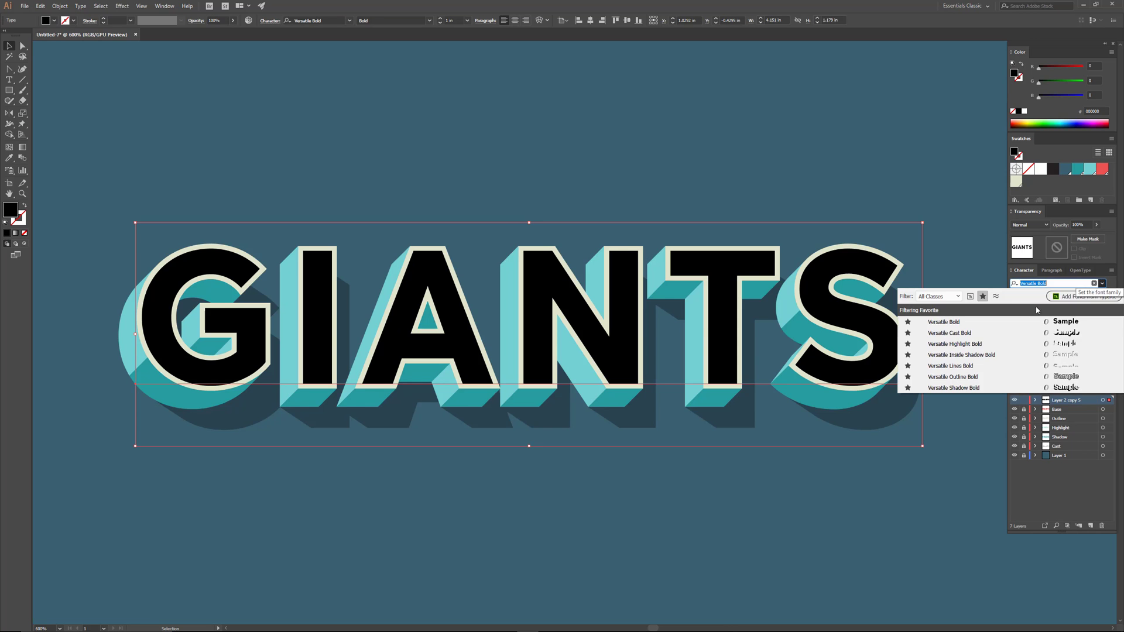
pyautogui.click(996, 353)
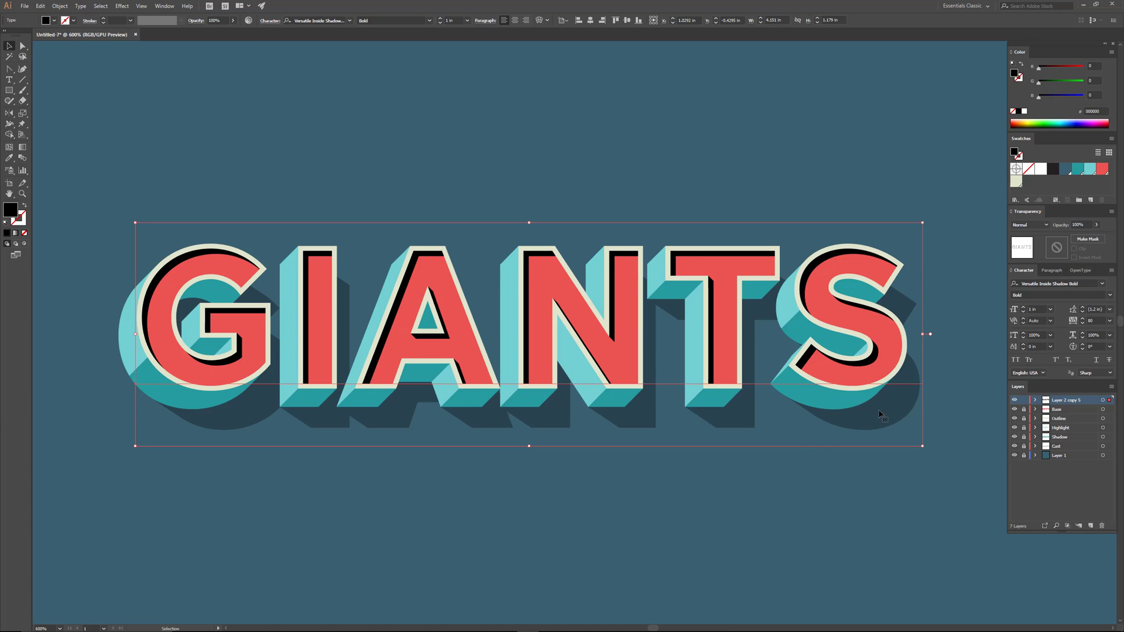
pyautogui.click(1031, 225)
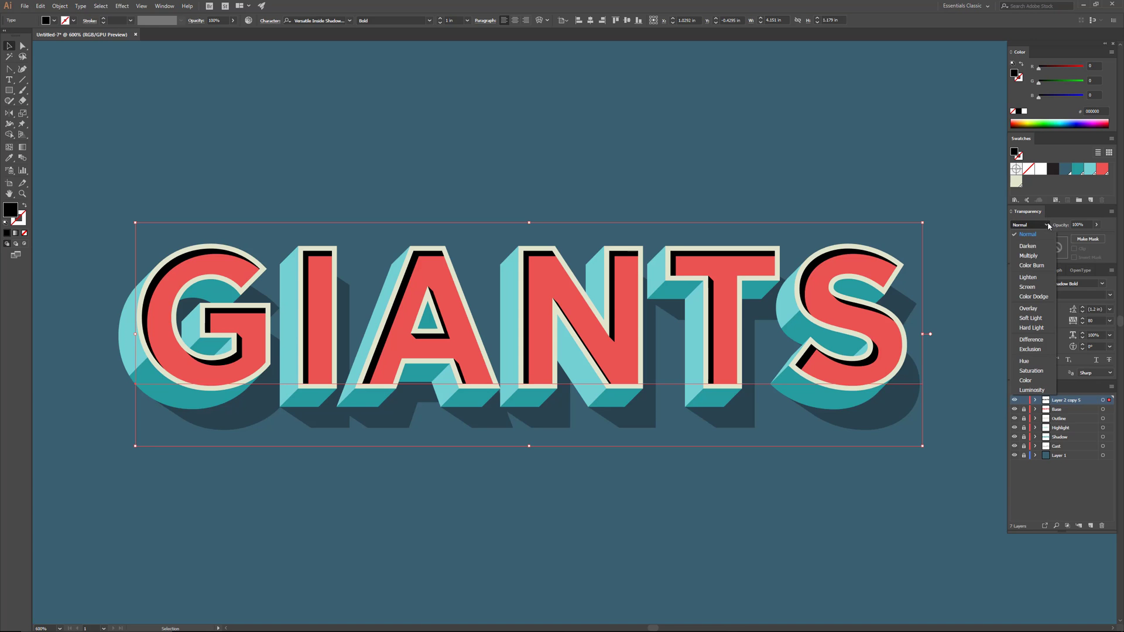
pyautogui.click(1029, 256)
pyautogui.click(1084, 225)
pyautogui.write('30')
pyautogui.press('Return')
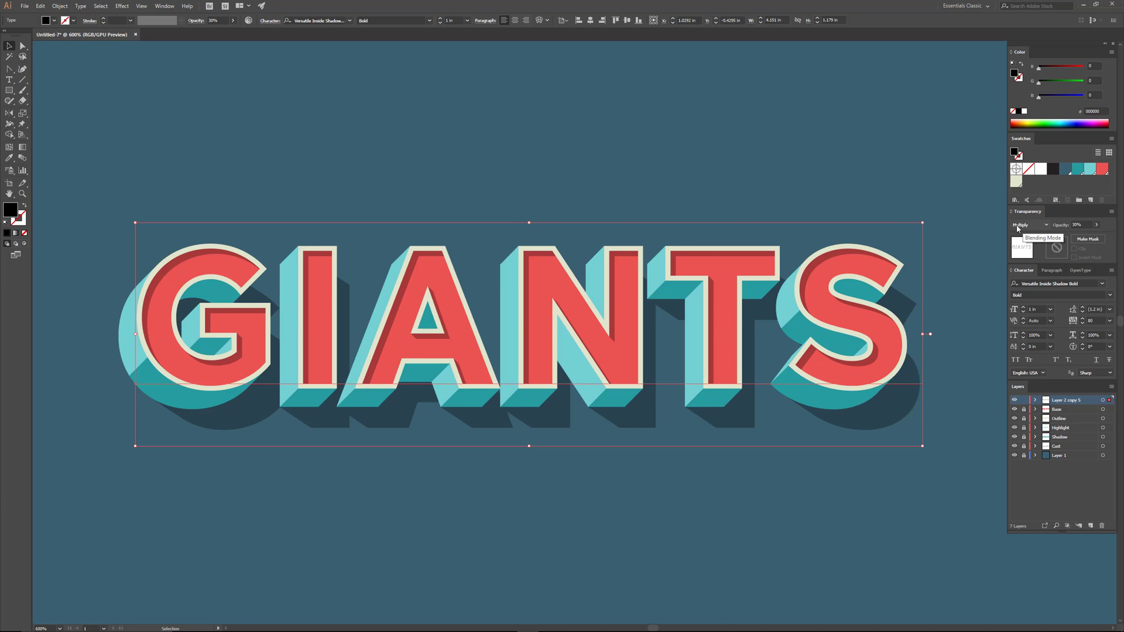
# Rename the Layer 2 copy 5 layer to Inside
pyautogui.moveTo(530, 366); pyautogui.dragTo(552, 369)
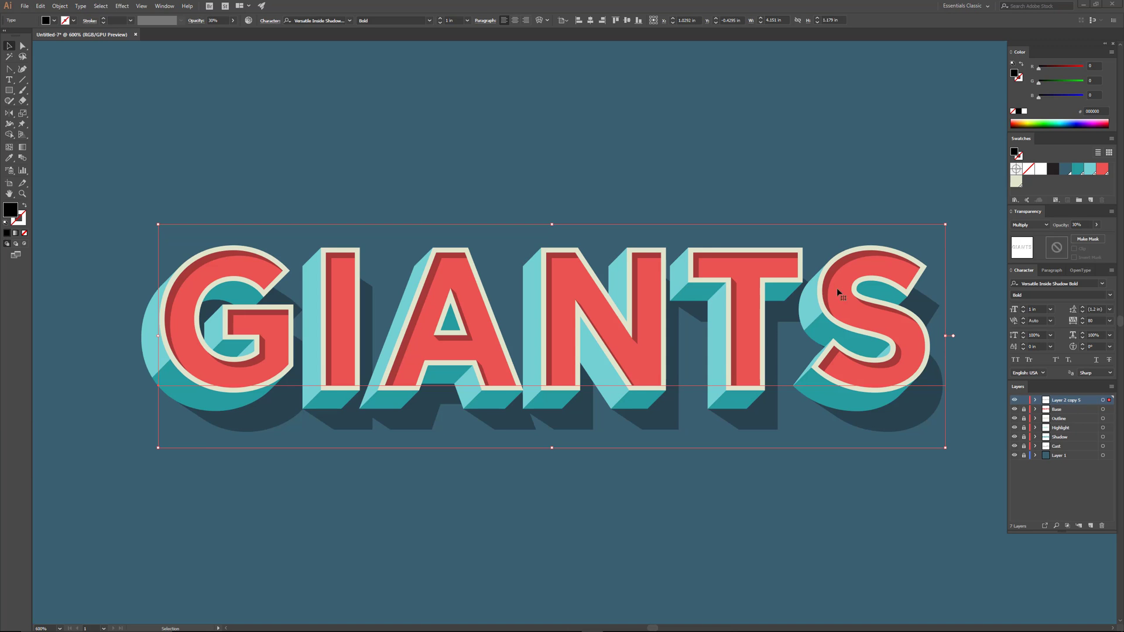
pyautogui.doubleClick(1069, 399)
pyautogui.write('I')
pyautogui.click(1082, 497)
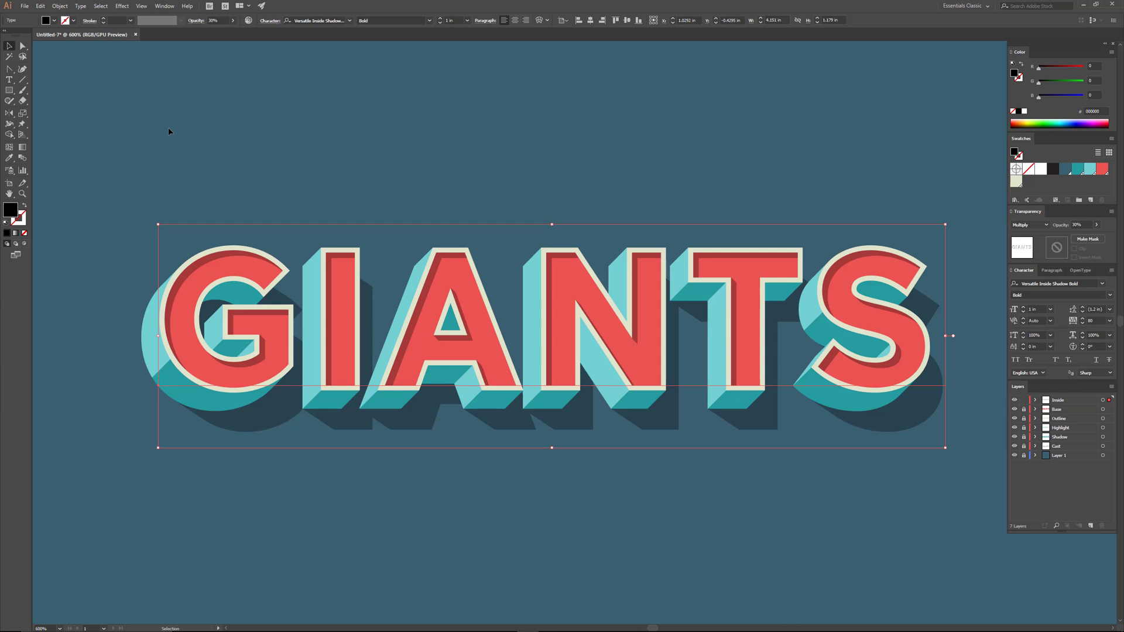
# Unlock the Base layer, marquee-select all GIANTS lettering, and open Edit > Find and Replace
pyautogui.click(444, 176)
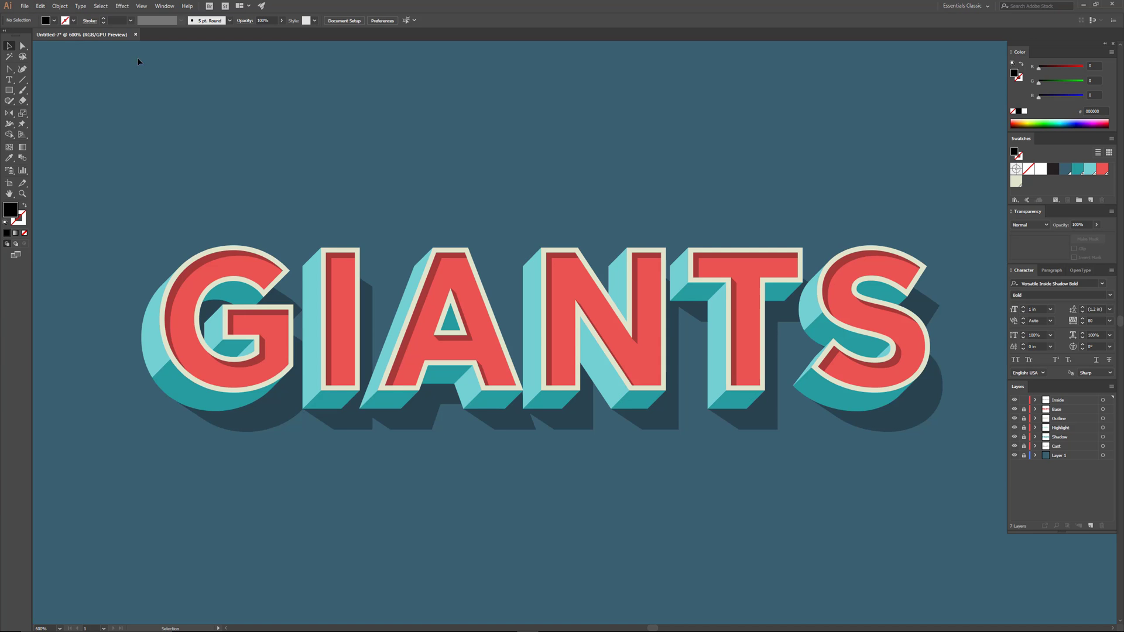
pyautogui.click(1024, 409)
pyautogui.moveTo(100, 163); pyautogui.dragTo(979, 479)
pyautogui.click(41, 6)
pyautogui.click(64, 119)
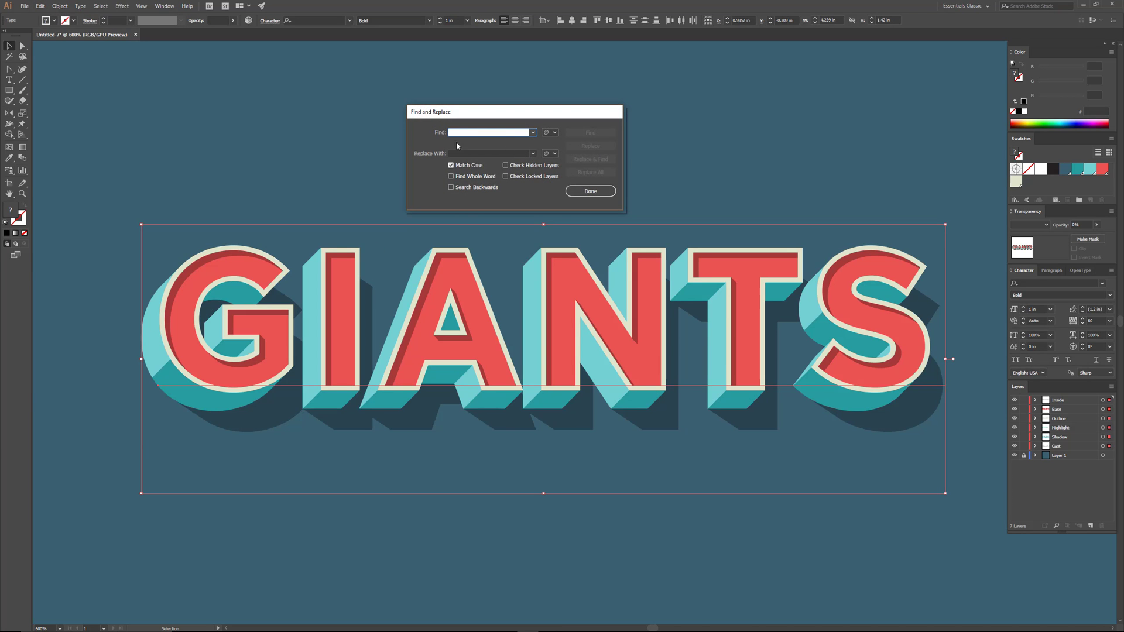
# Replace all six occurrences of GIANTS with SIGNS, then close the Find and Replace dialog
pyautogui.write('GIANTS')
pyautogui.click(460, 153)
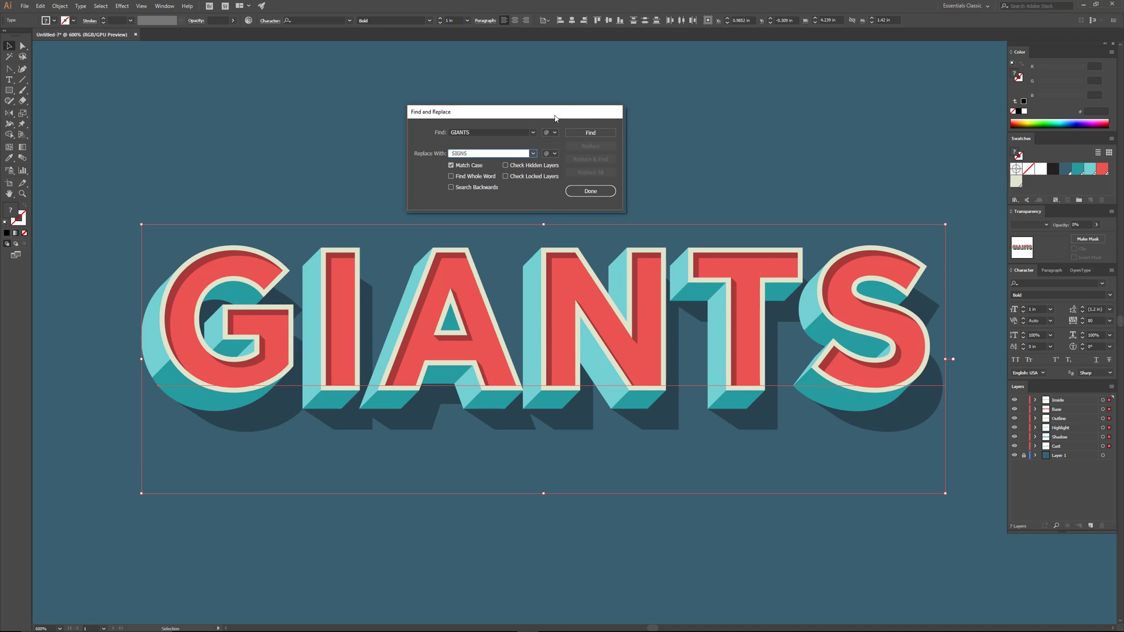
pyautogui.click(591, 133)
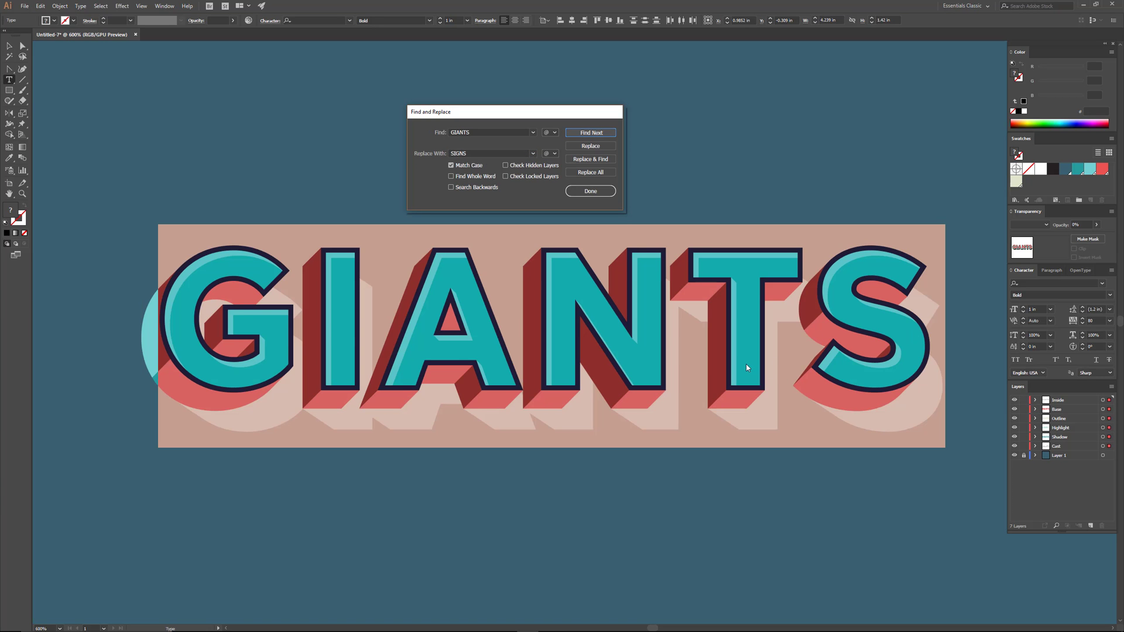
pyautogui.click(588, 173)
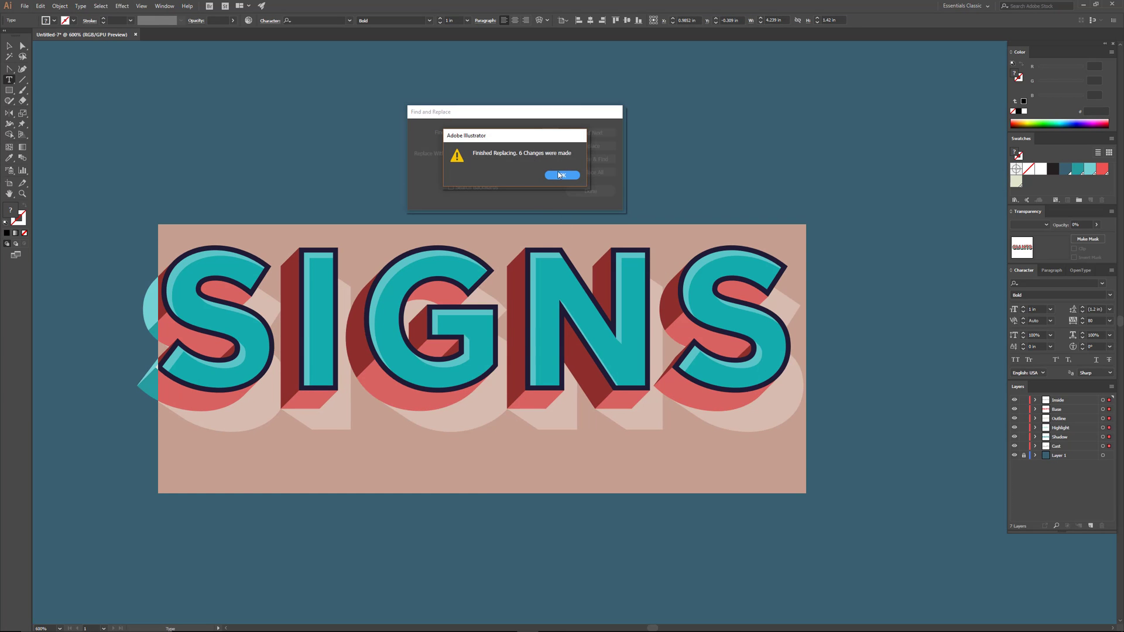
pyautogui.click(561, 176)
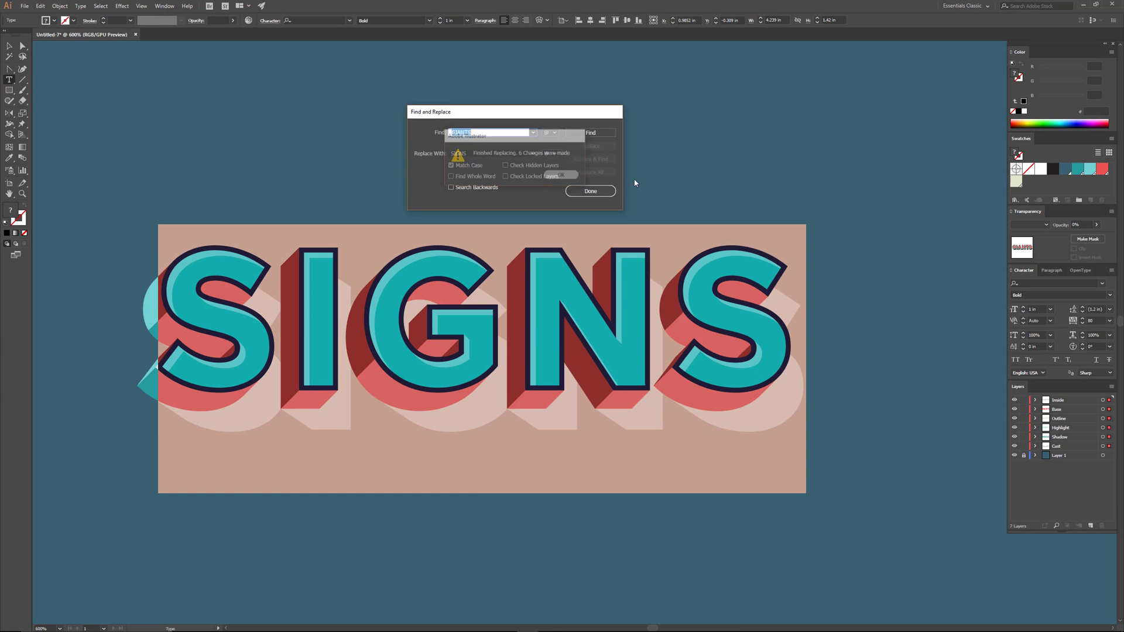
pyautogui.click(590, 191)
pyautogui.click(9, 45)
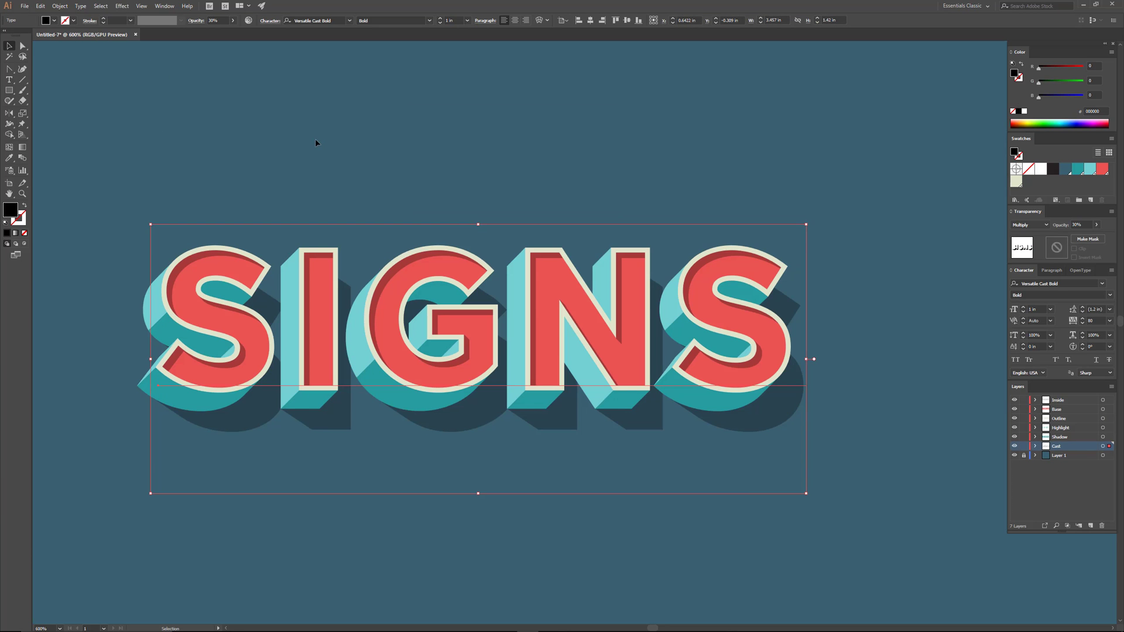
# Recentre the view, lock the Cast through Base layers, and make Inside the active layer
pyautogui.click(384, 149)
pyautogui.moveTo(385, 148); pyautogui.dragTo(436, 141)
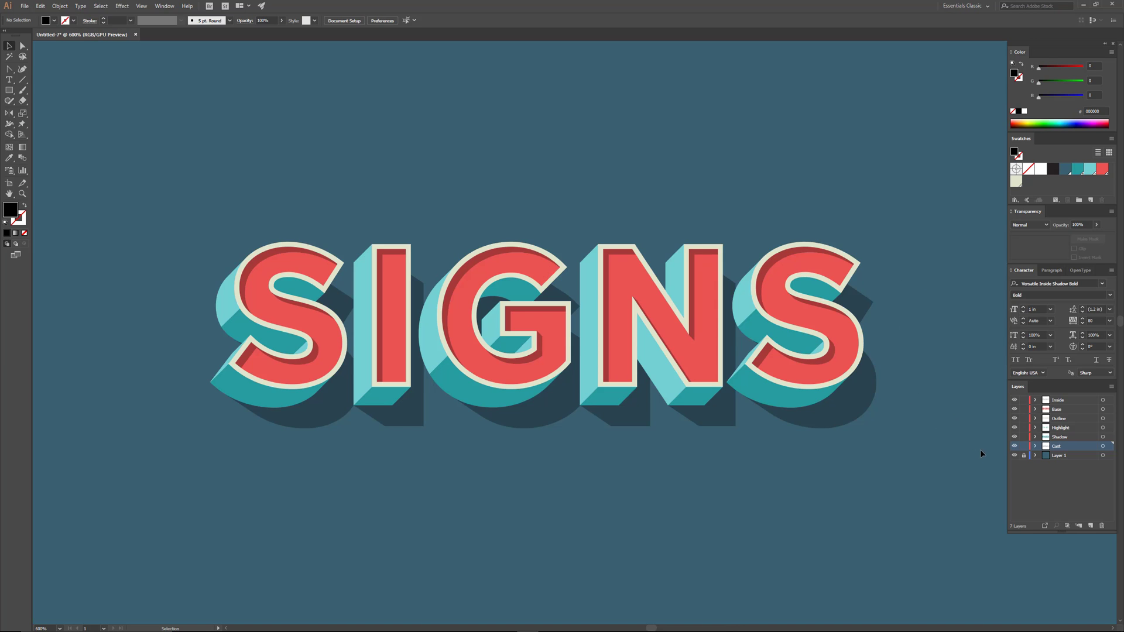
pyautogui.moveTo(1026, 446); pyautogui.dragTo(1023, 411)
pyautogui.click(1063, 401)
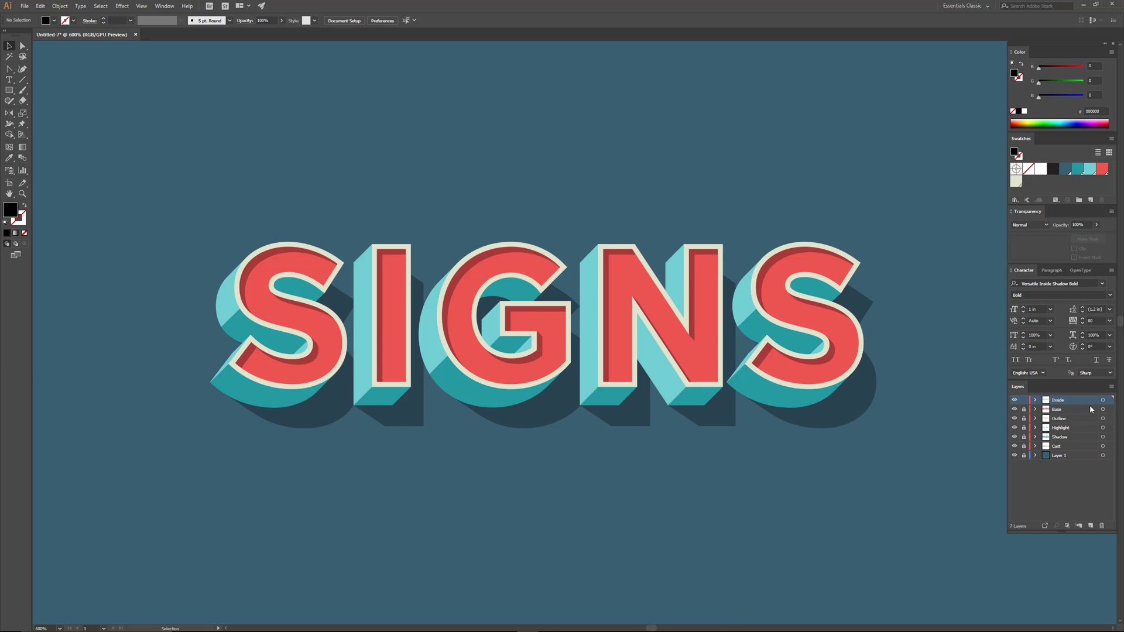
# Duplicate the Inside layer and lock the original Inside layer
pyautogui.click(1111, 387)
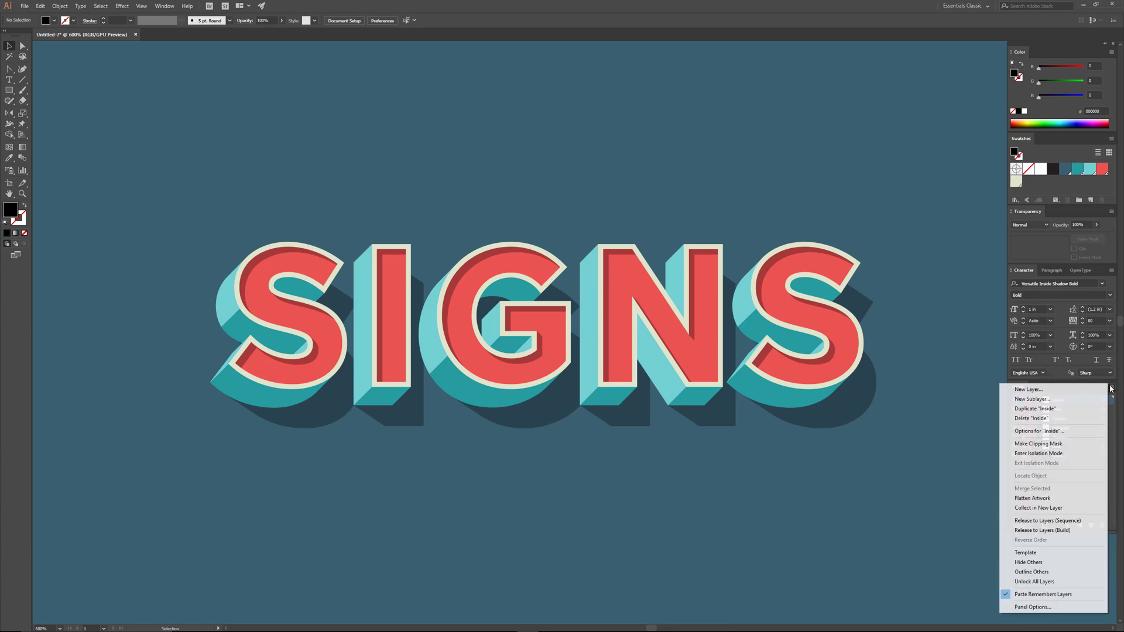
pyautogui.click(1055, 414)
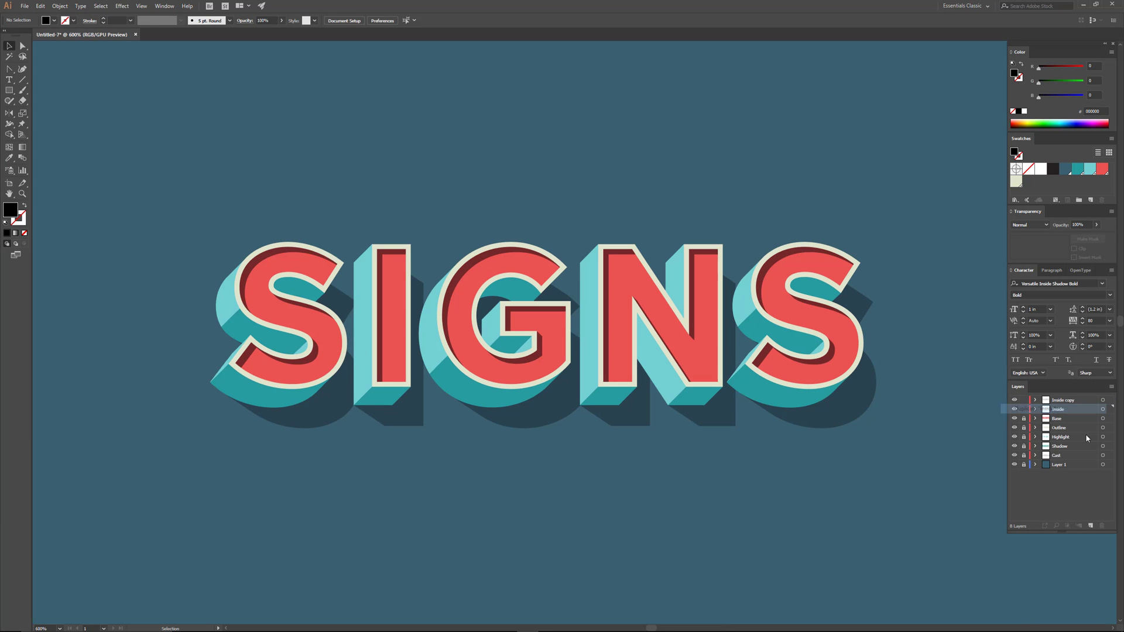
pyautogui.click(1024, 409)
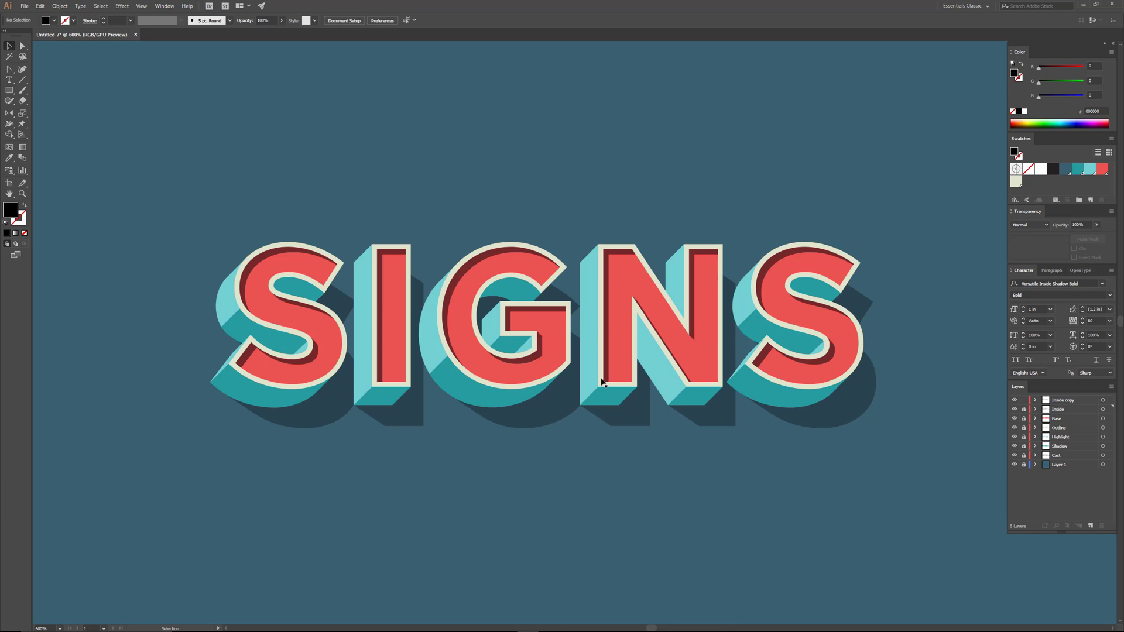
# Set the copied SIGNS lettering in the striped Versatile Lines Bold font
pyautogui.click(803, 366)
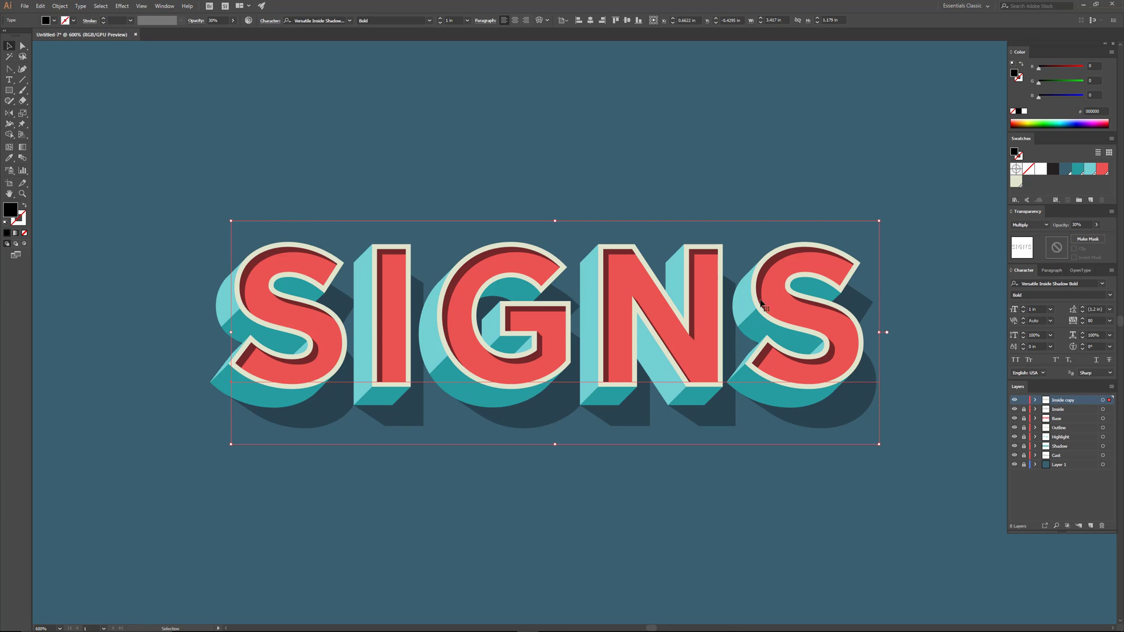
pyautogui.click(1102, 283)
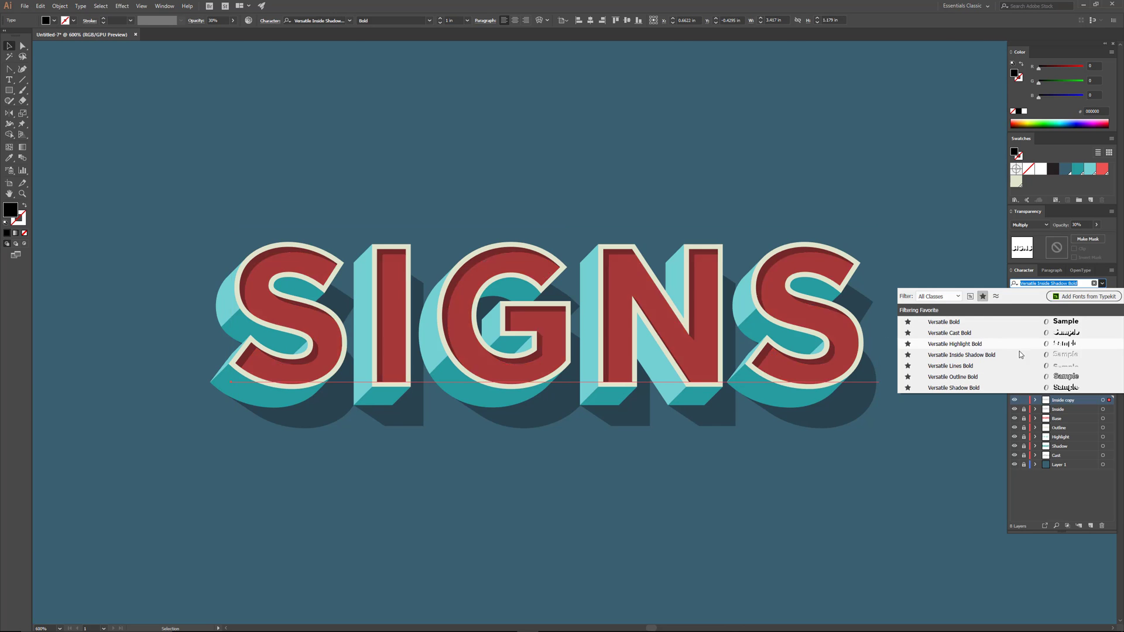
pyautogui.click(1010, 366)
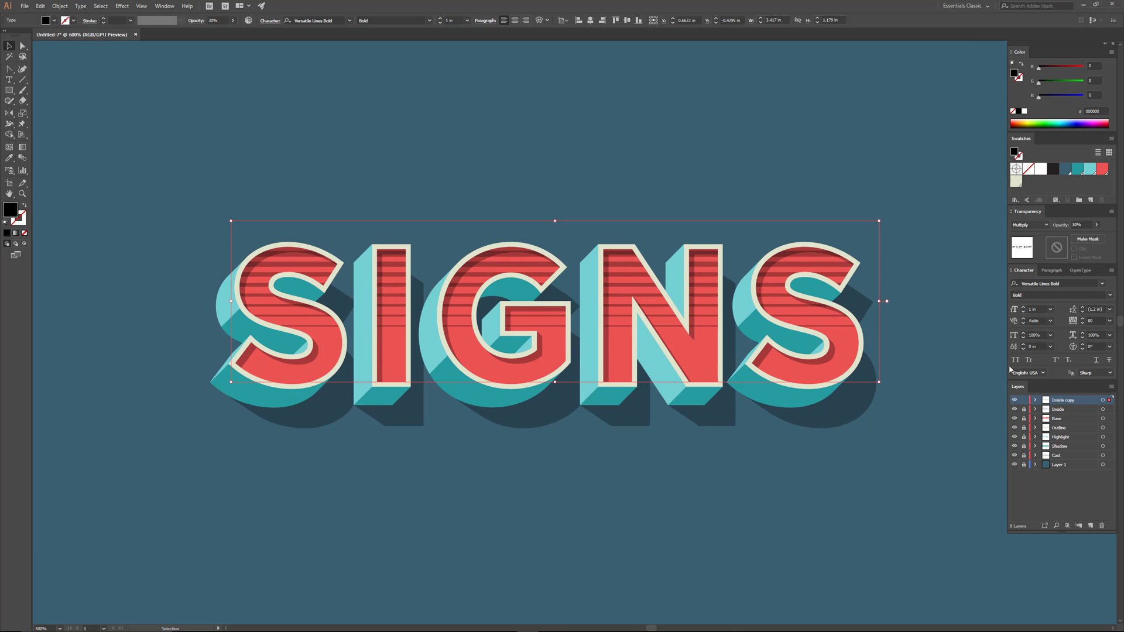
pyautogui.click(455, 462)
pyautogui.hscroll(1, 588, 484)
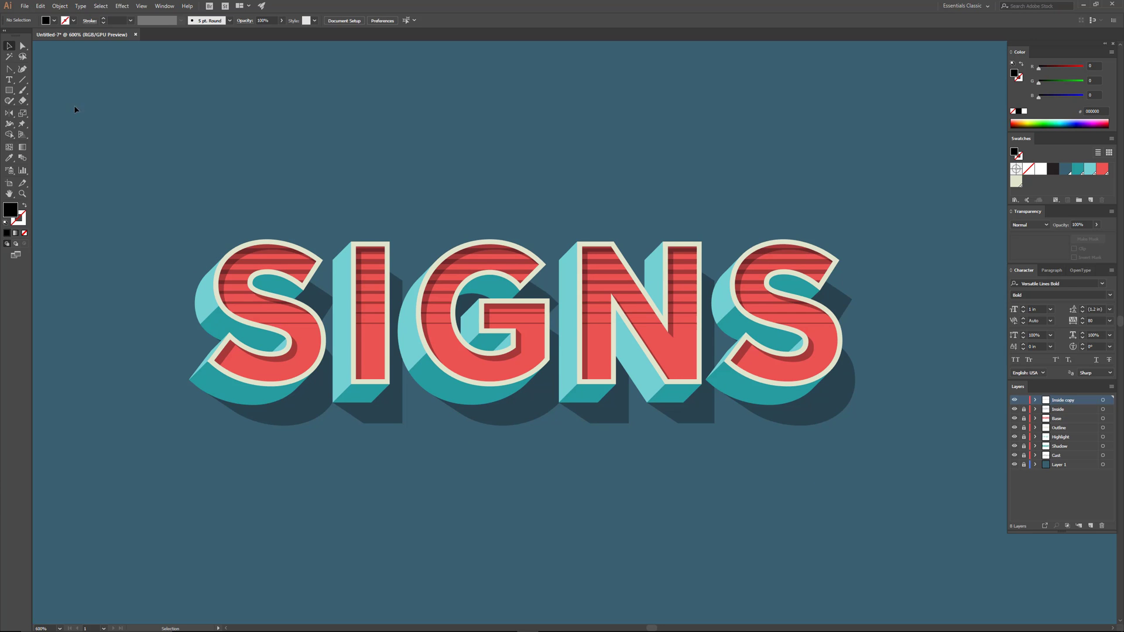
# Open the Glyphs panel from the Type menu and switch its font to Versatile Bold
pyautogui.click(80, 6)
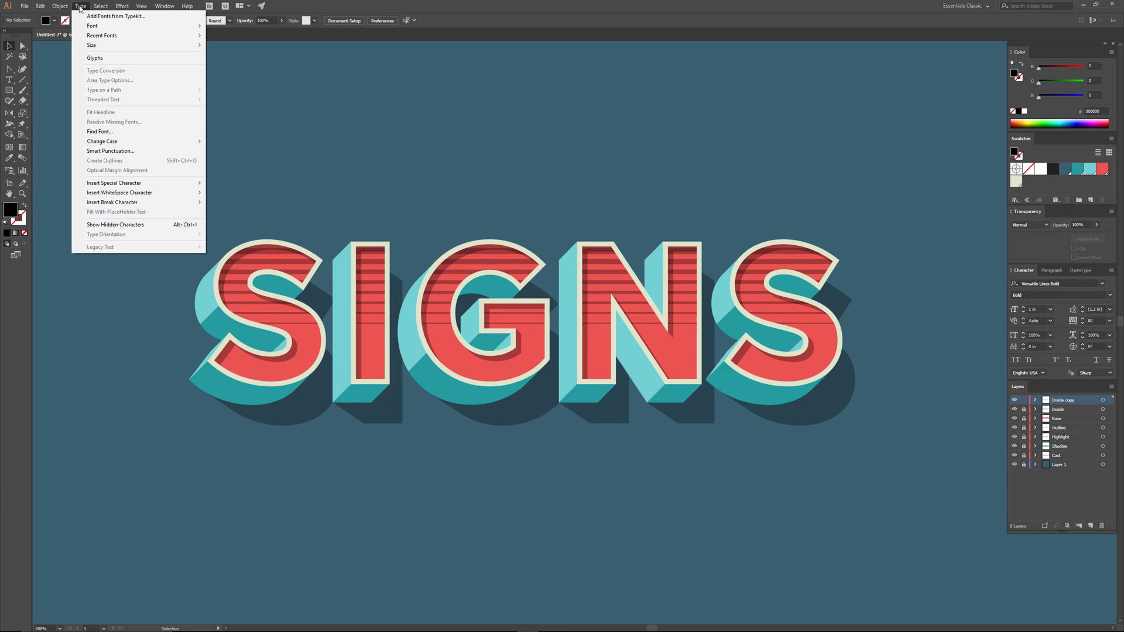
pyautogui.click(94, 58)
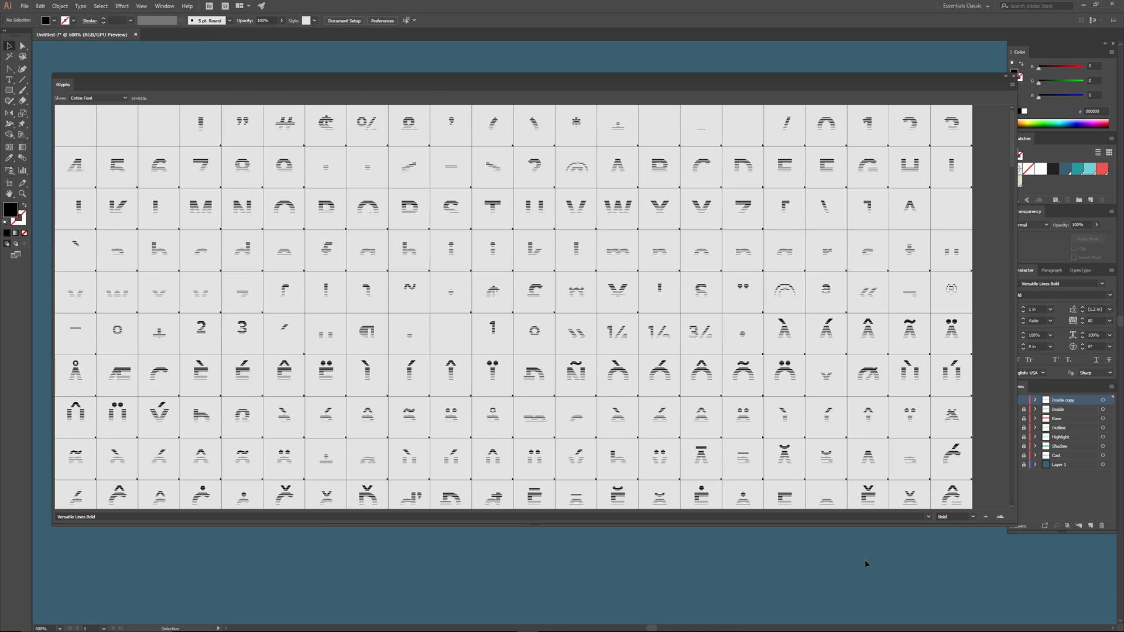
pyautogui.click(929, 517)
pyautogui.scroll(2, 868, 539)
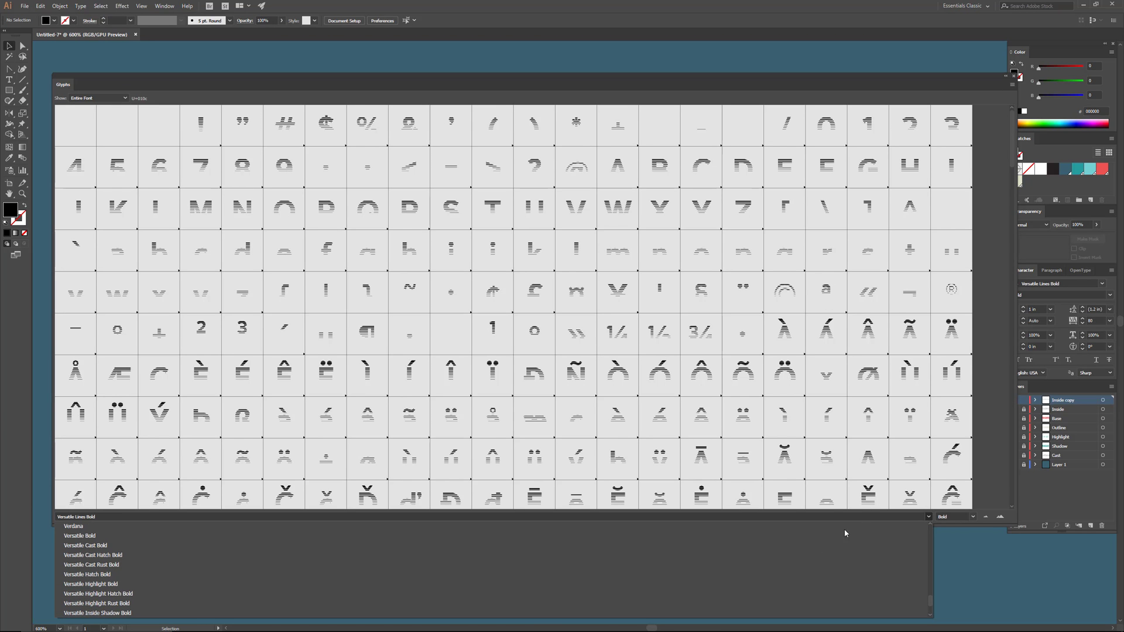
pyautogui.click(515, 537)
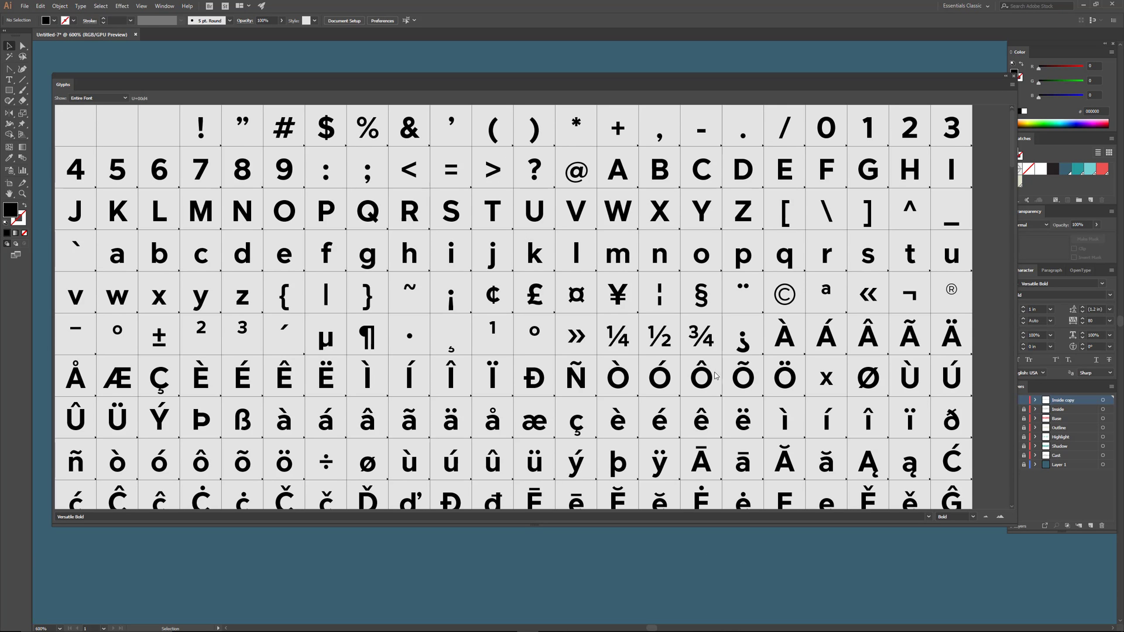
# Scroll through the Versatile Bold glyph grid, including accented, Cyrillic and currency characters
pyautogui.scroll(-2, 713, 277)
pyautogui.scroll(-14, 713, 277)
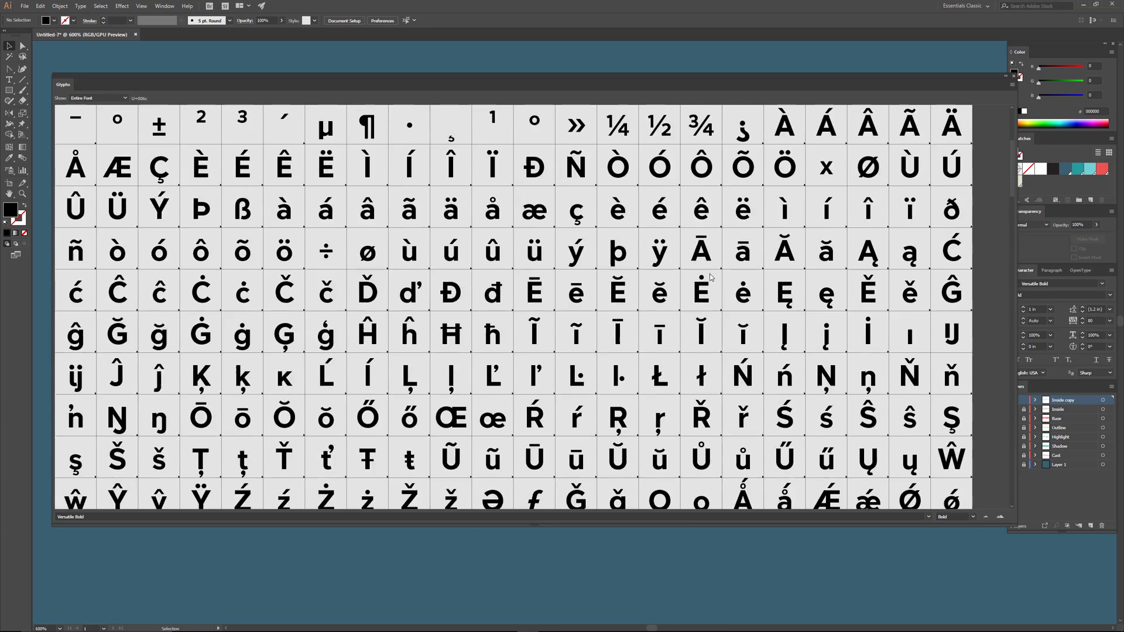
pyautogui.scroll(-11, 710, 273)
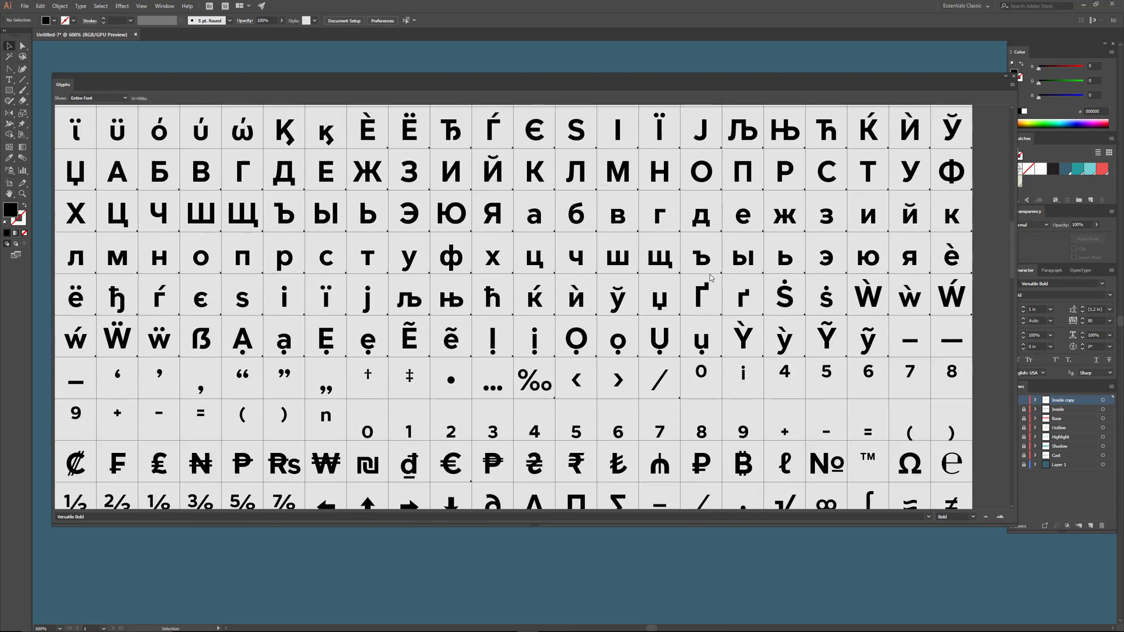
pyautogui.scroll(-12, 711, 279)
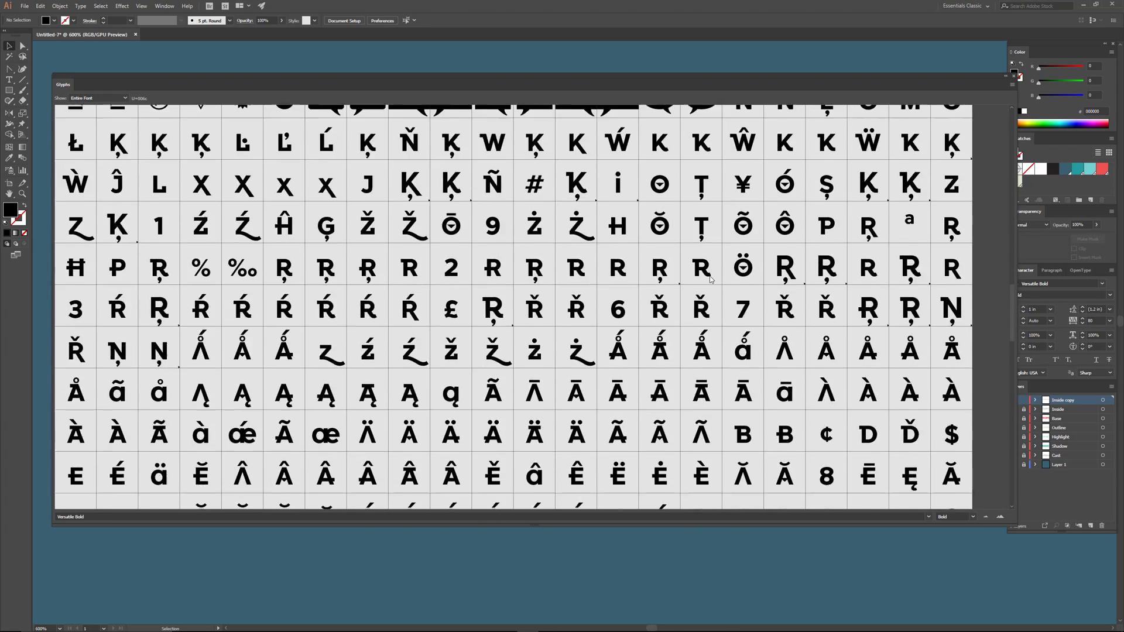
pyautogui.scroll(-13, 710, 280)
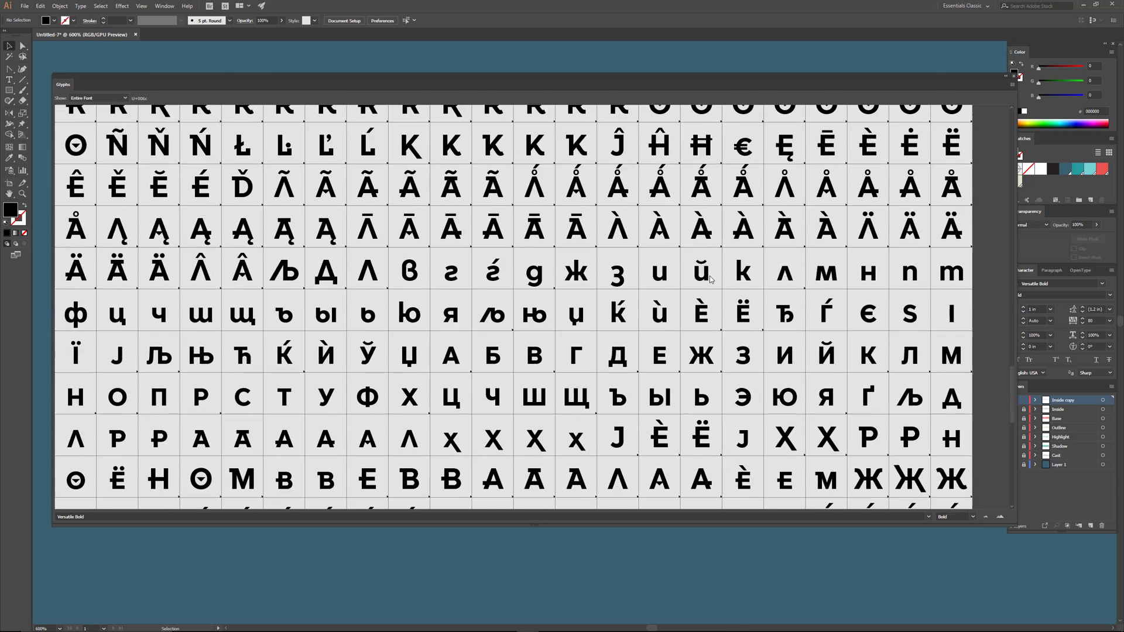
pyautogui.scroll(-3, 711, 280)
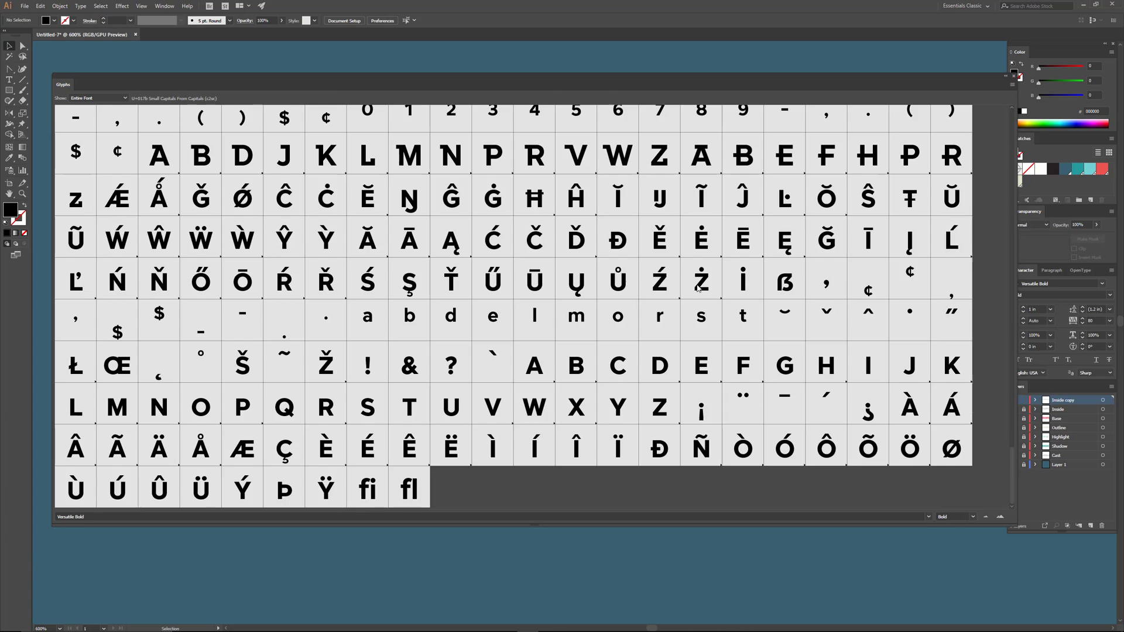
pyautogui.scroll(3, 699, 286)
pyautogui.scroll(17, 699, 285)
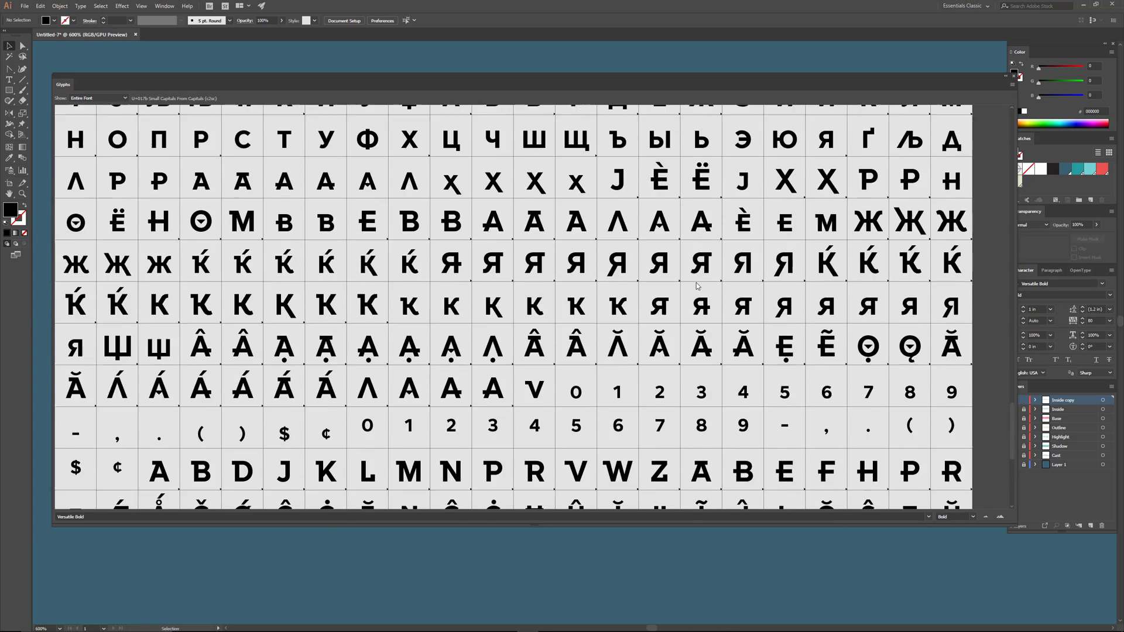
pyautogui.scroll(20, 698, 286)
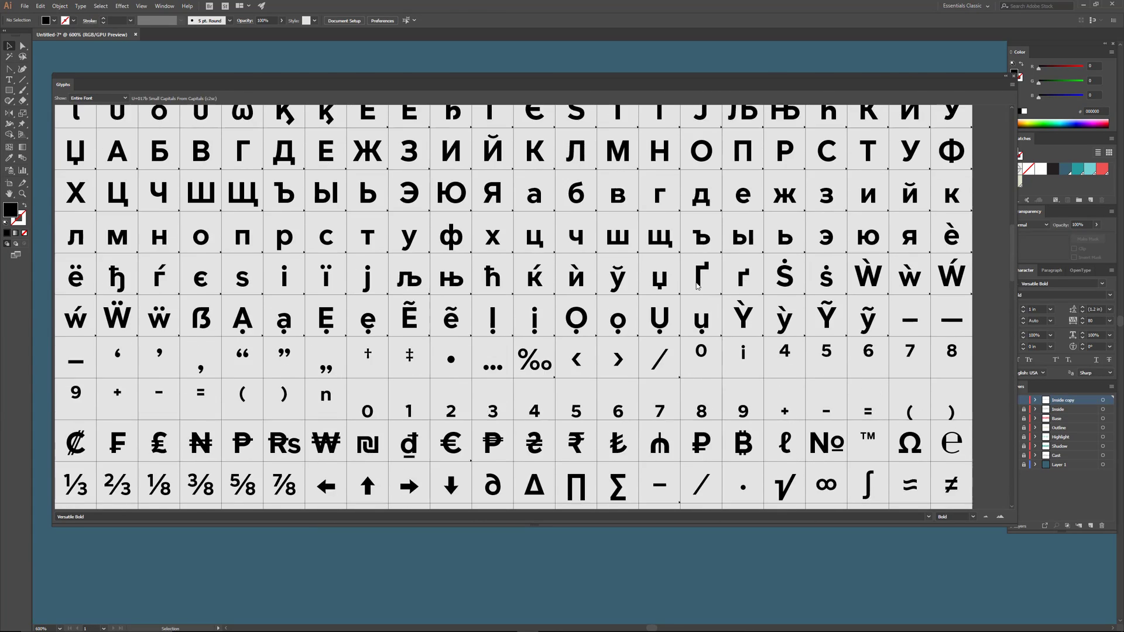